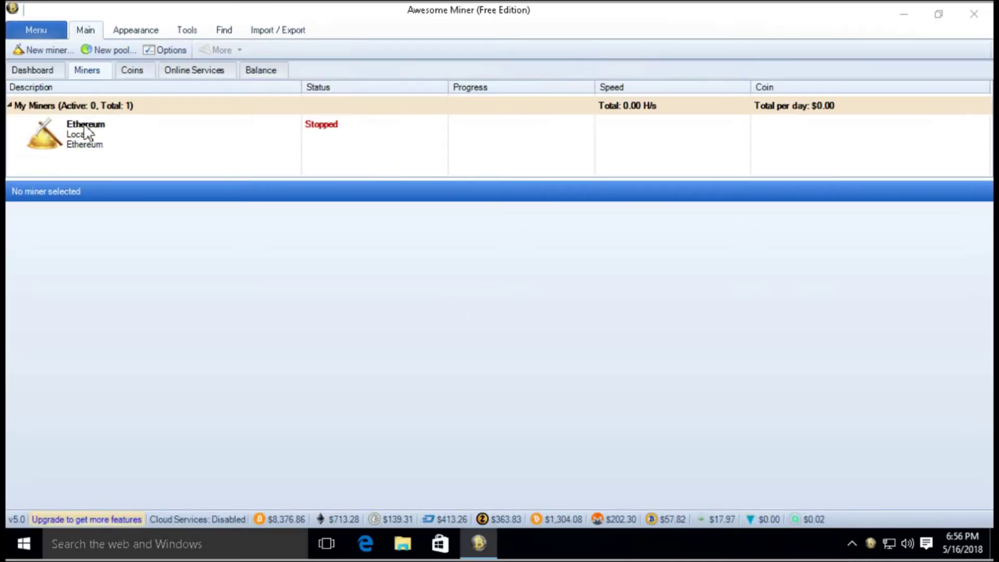
Run the Ethereum miner to a baseline of about 26.6 MH/s, then stop it and close Awesome Miner
{"action": "left_click", "coordinate": [85, 133]}
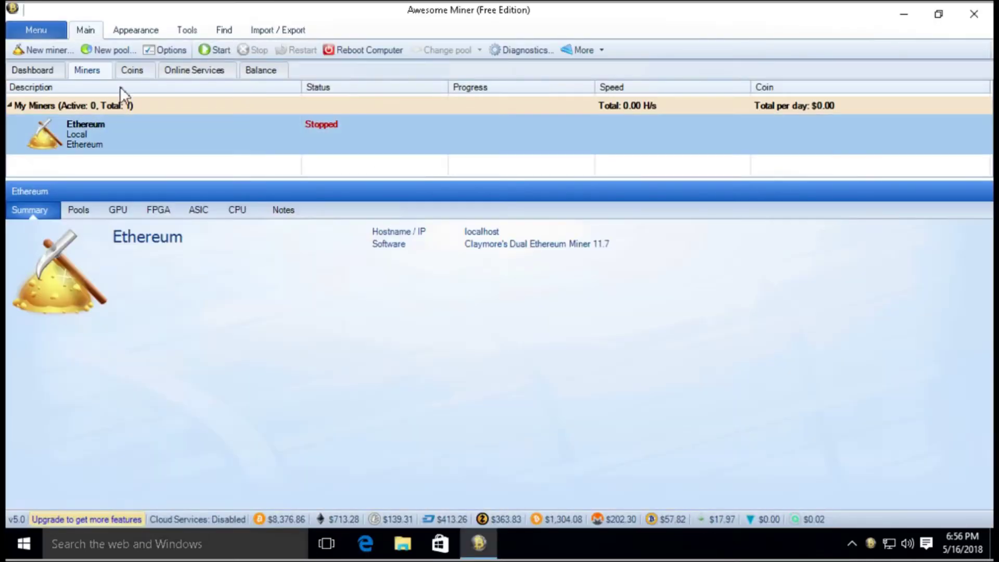
{"action": "left_click", "coordinate": [213, 47]}
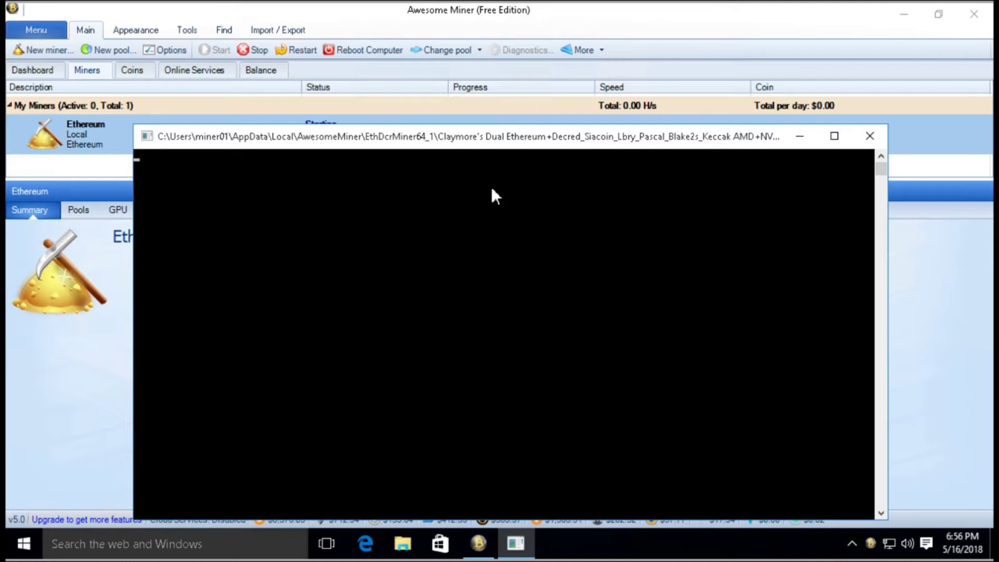
{"action": "left_click_drag", "start_coordinate": [495, 137], "coordinate": [488, 76]}
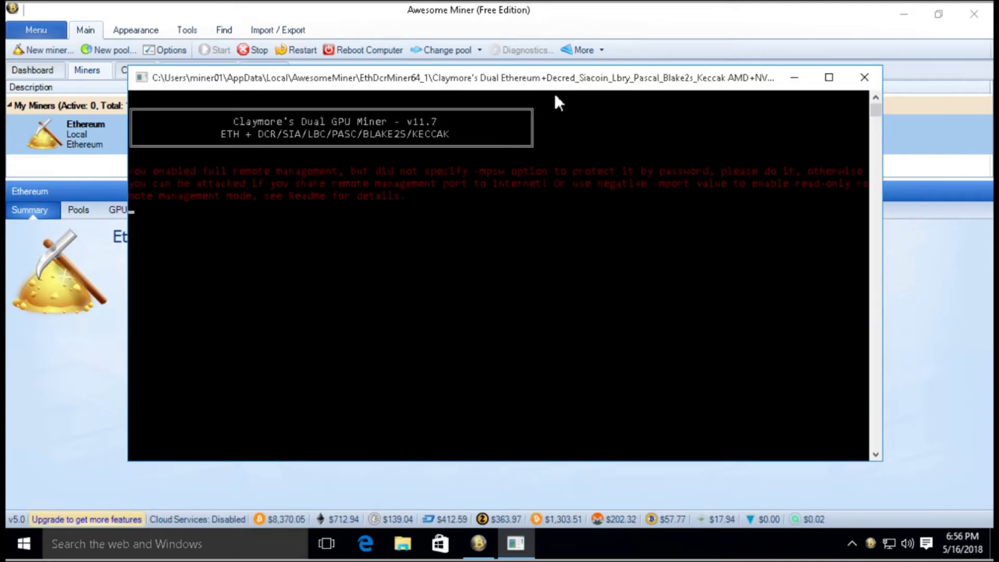
{"action": "left_click_drag", "start_coordinate": [523, 82], "coordinate": [461, 79]}
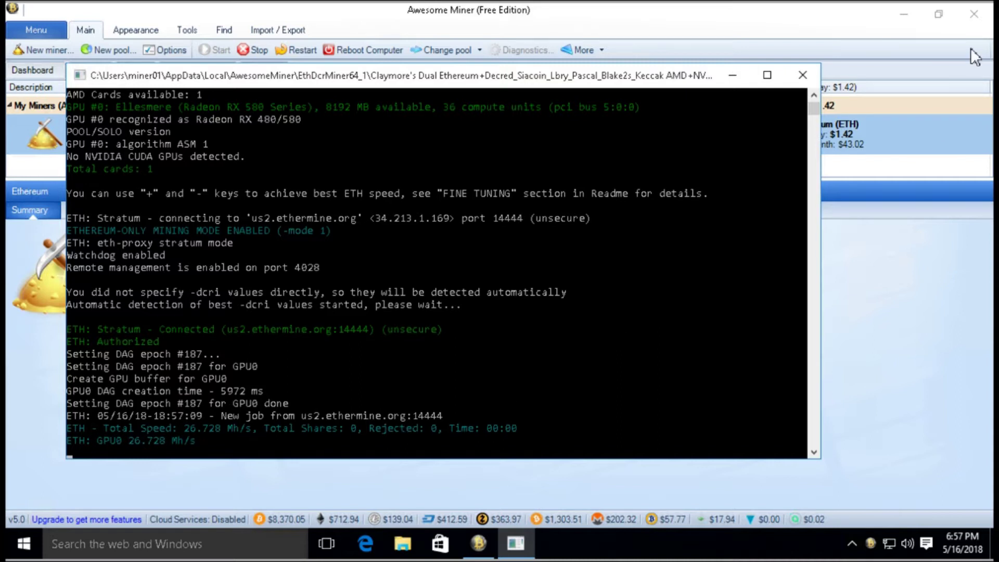
{"action": "left_click", "coordinate": [256, 50]}
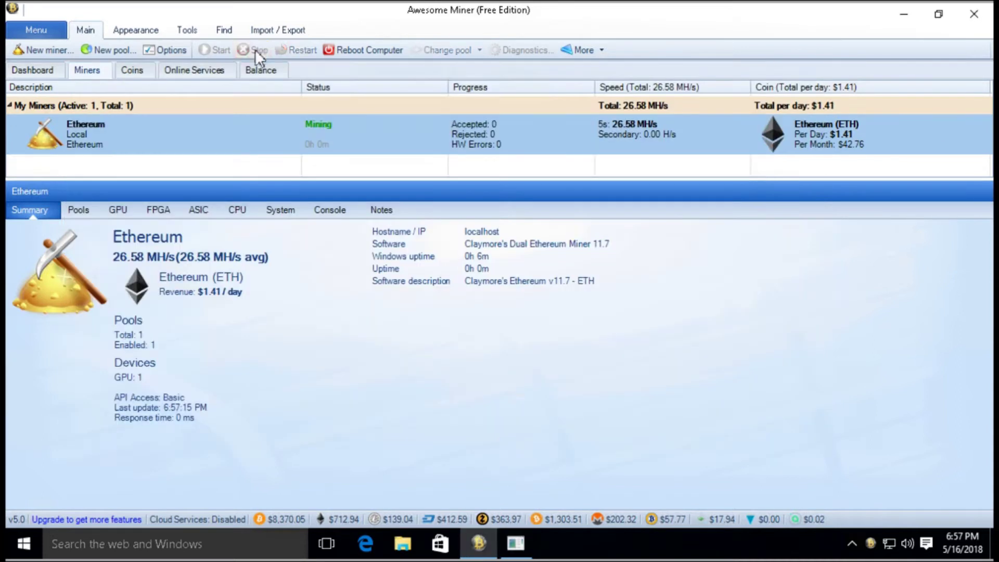
{"action": "left_click", "coordinate": [974, 14]}
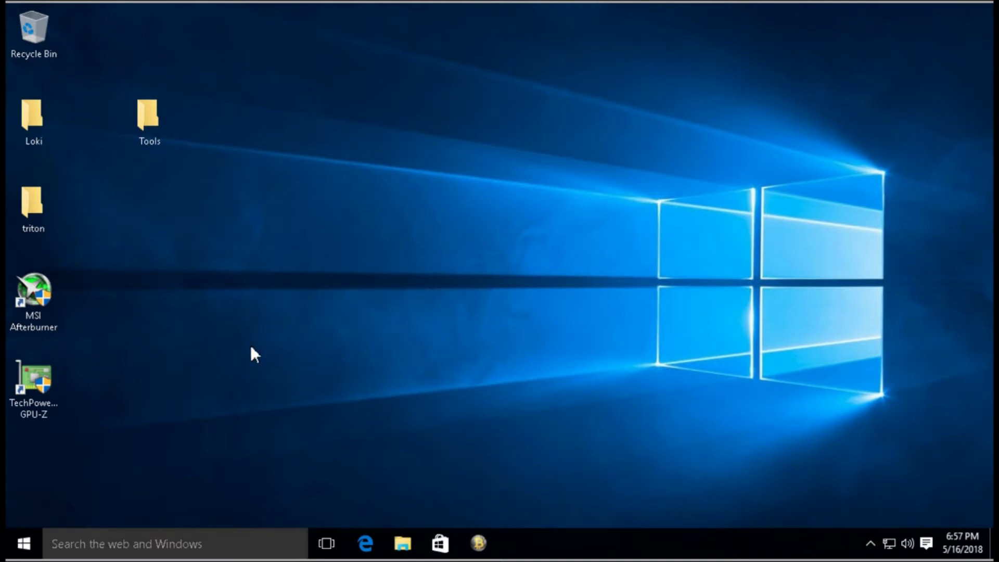
Open the Tools desktop folder and look over its atiflash, atikmdag-patcher and PolarisBiosEditor items
{"action": "double_click", "coordinate": [151, 123]}
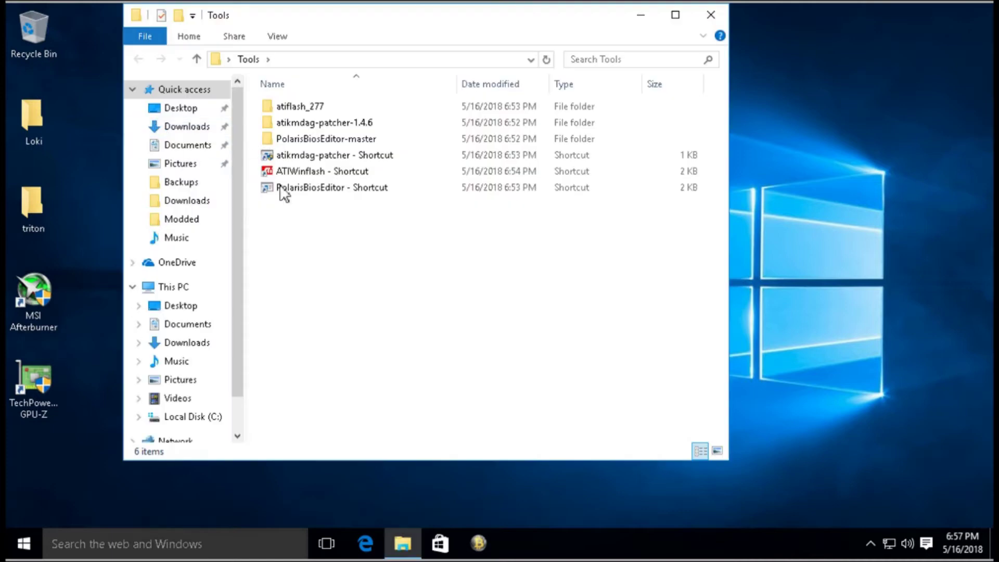
{"action": "left_click", "coordinate": [286, 116]}
{"action": "left_click", "coordinate": [318, 122]}
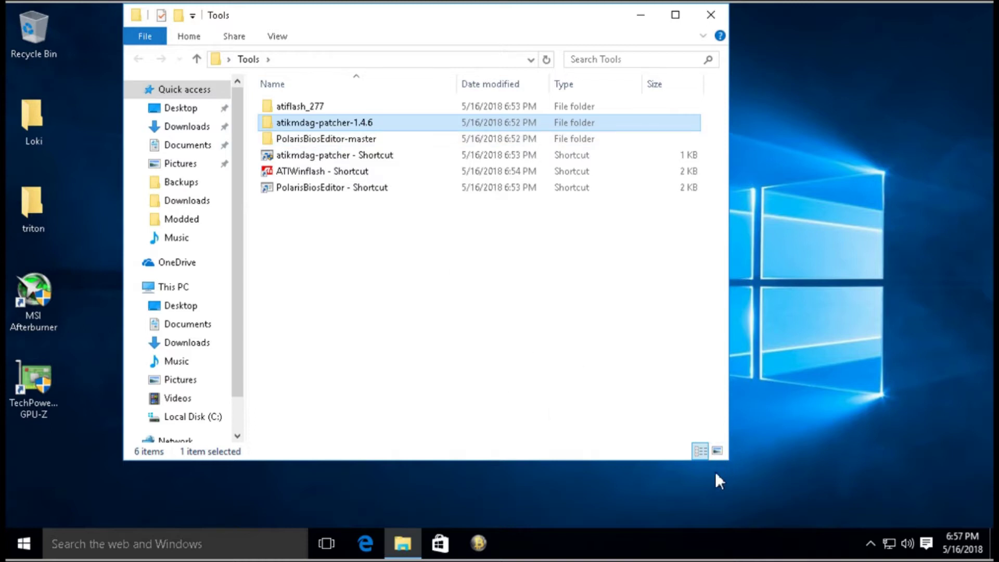
{"action": "left_click", "coordinate": [307, 154]}
{"action": "left_click", "coordinate": [310, 171]}
{"action": "left_click", "coordinate": [310, 187]}
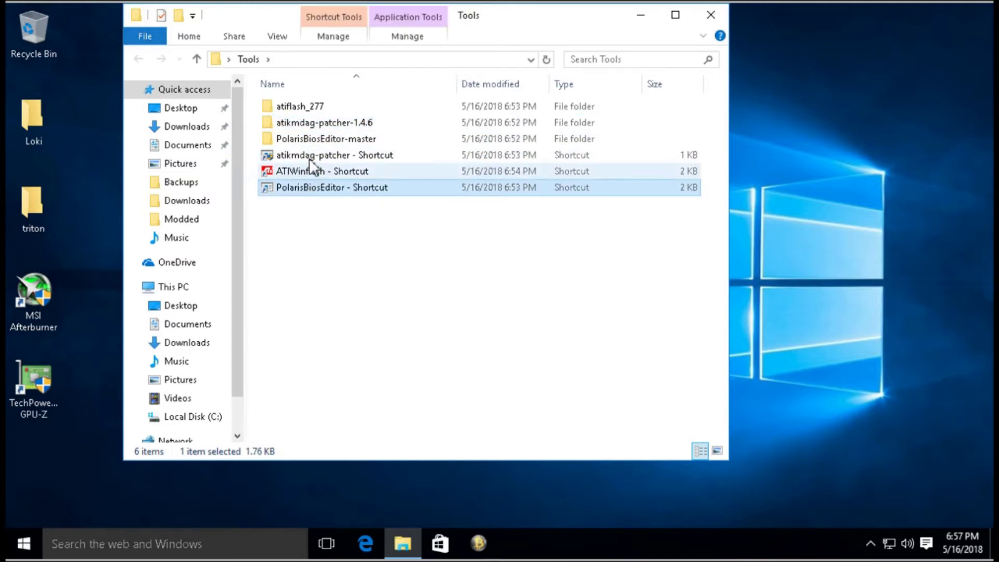
{"action": "left_click", "coordinate": [312, 158]}
{"action": "left_click", "coordinate": [310, 171]}
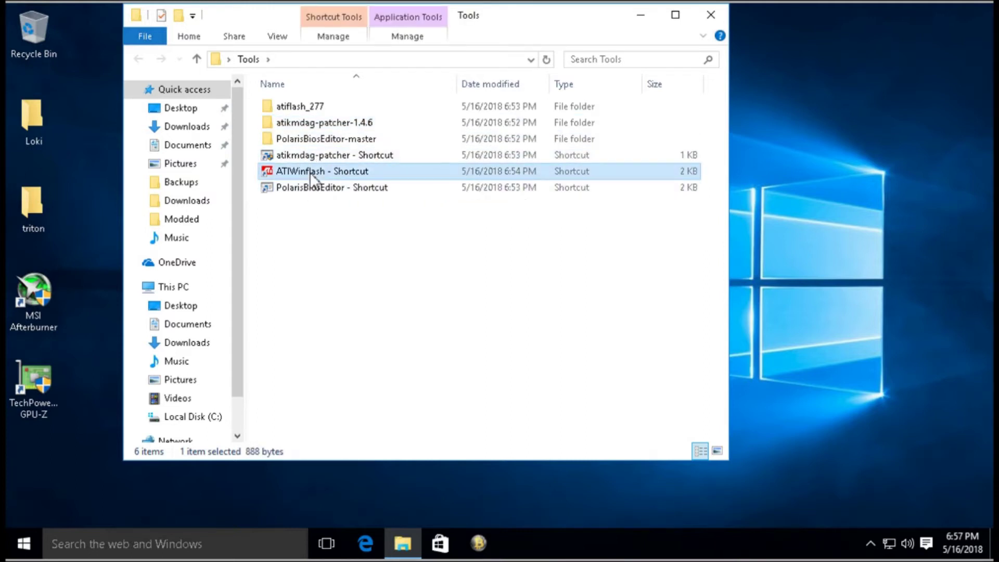
{"action": "left_click", "coordinate": [308, 188]}
{"action": "left_click", "coordinate": [317, 171]}
{"action": "left_click", "coordinate": [322, 156]}
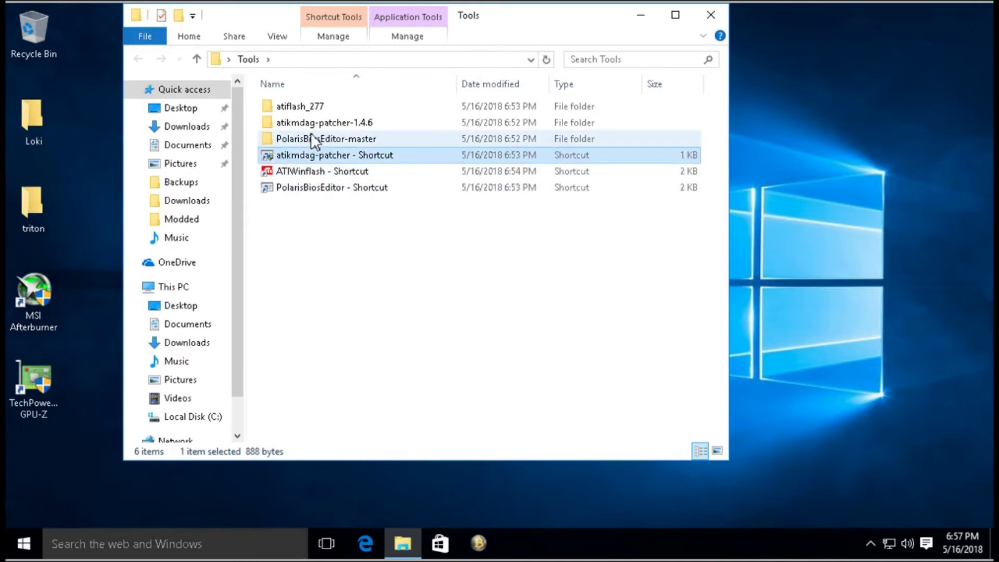
Look inside atiflash_277, return to Tools, and select the ATIWinflash shortcut
{"action": "double_click", "coordinate": [291, 106]}
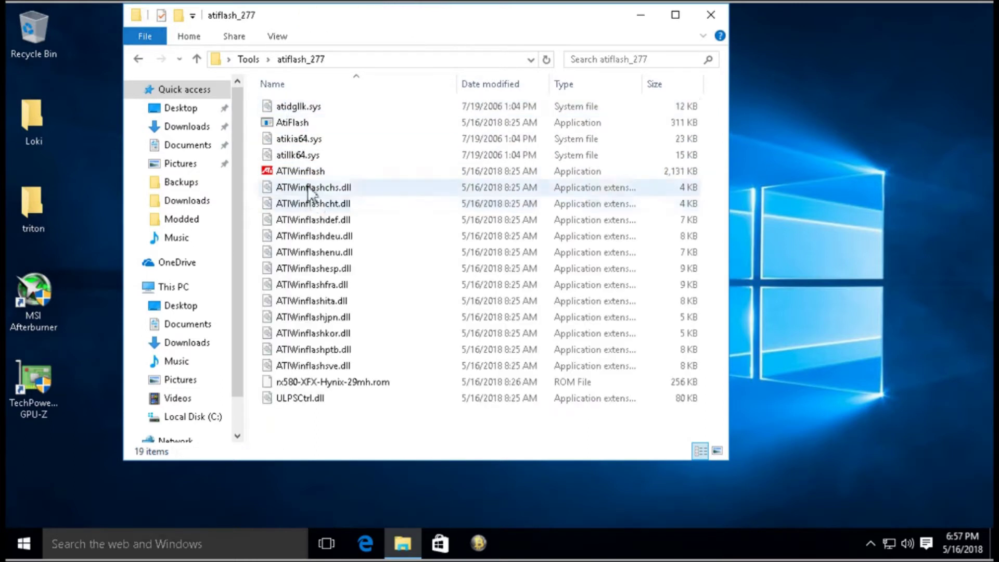
{"action": "left_click", "coordinate": [139, 59]}
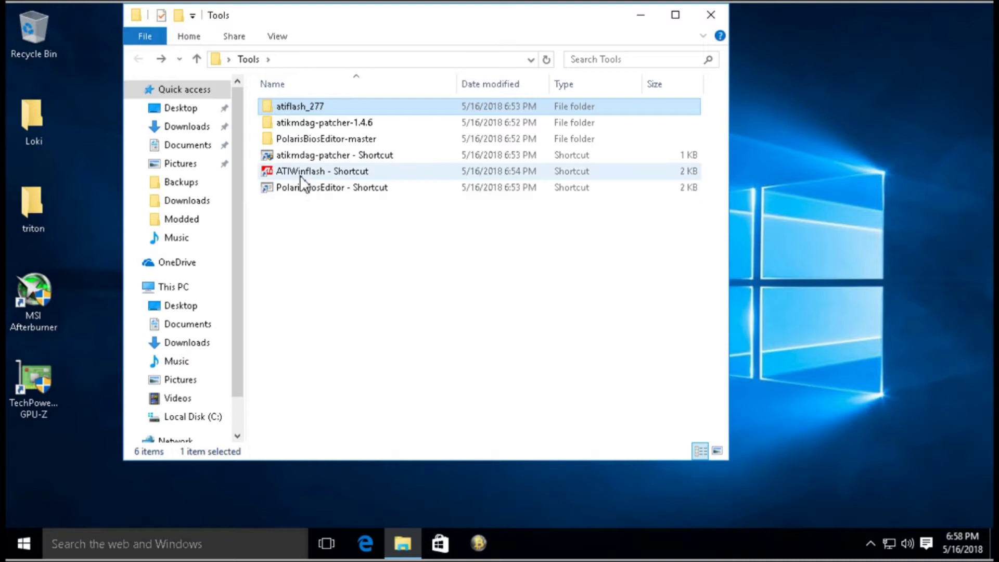
{"action": "left_click", "coordinate": [285, 172]}
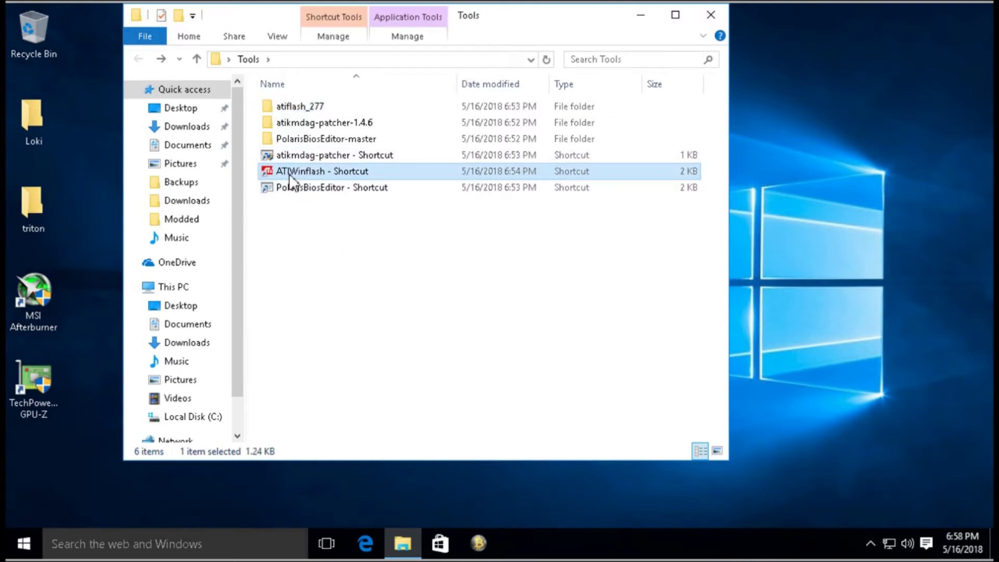
Launch ATIWinflash with administrator rights
{"action": "right_click", "coordinate": [289, 180]}
{"action": "left_click", "coordinate": [307, 219]}
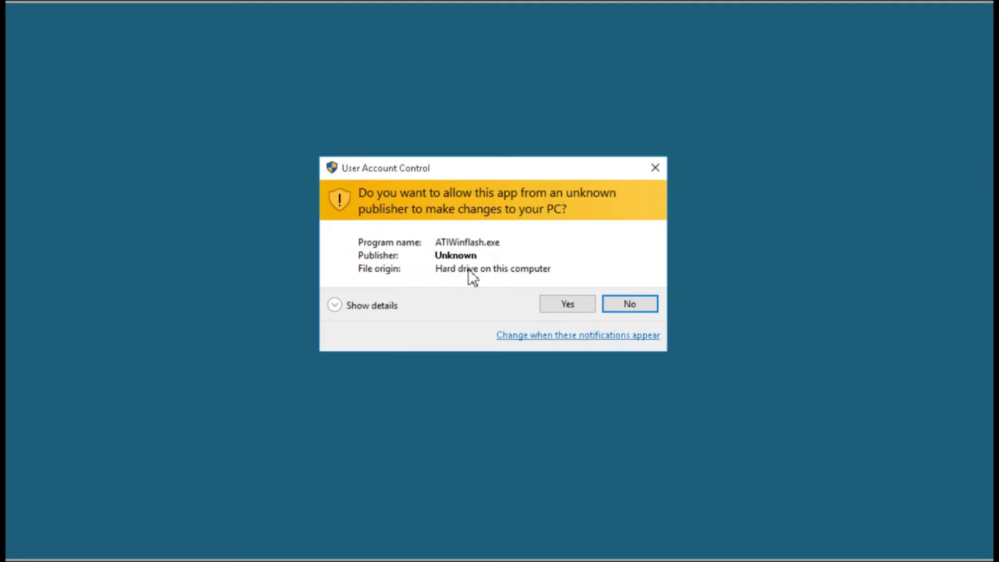
{"action": "left_click", "coordinate": [568, 304]}
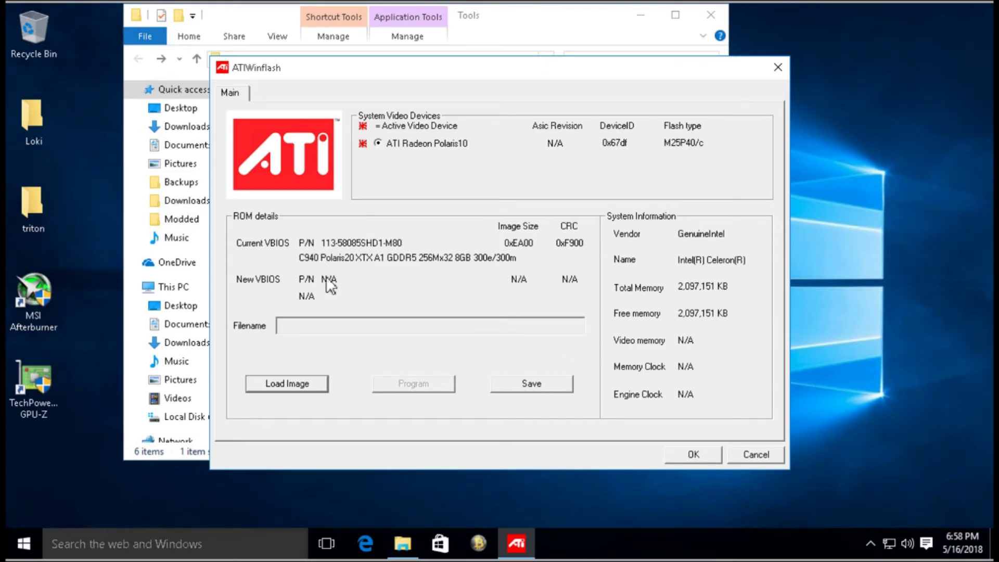
Save the card's current BIOS as RX580-04.rom in Documents\BIOS\Backups
{"action": "left_click", "coordinate": [522, 384]}
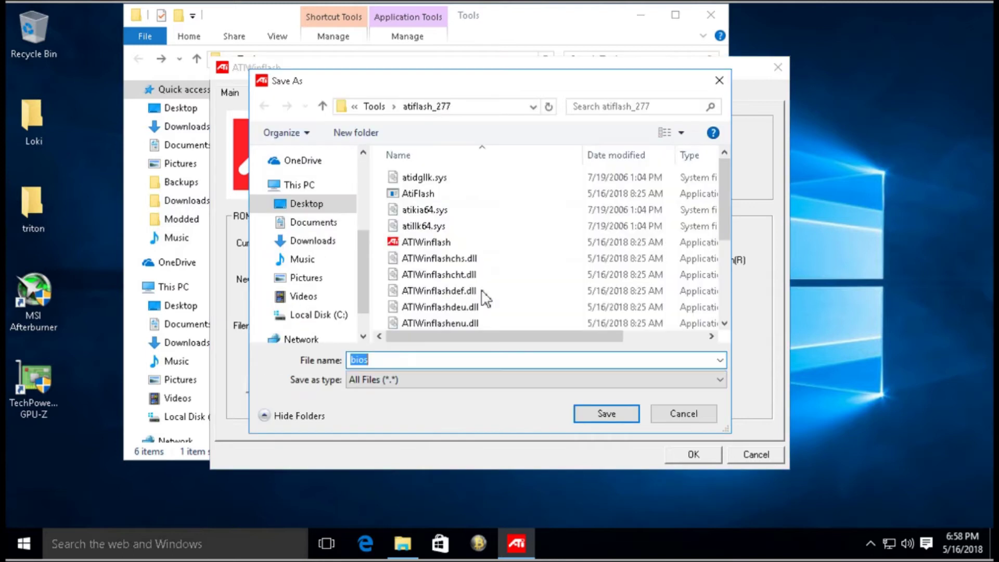
{"action": "left_click", "coordinate": [310, 227]}
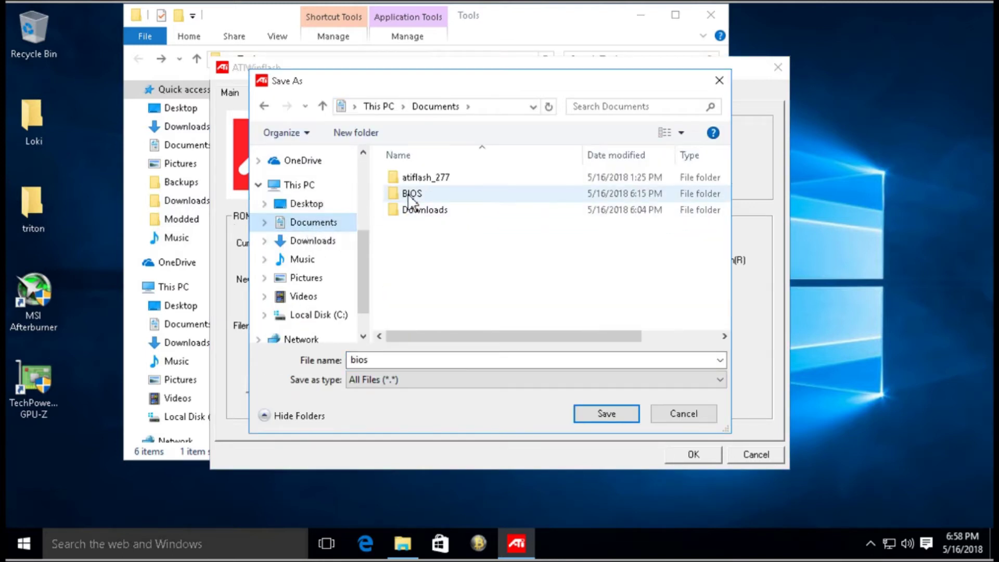
{"action": "left_click", "coordinate": [409, 193]}
{"action": "double_click", "coordinate": [409, 193]}
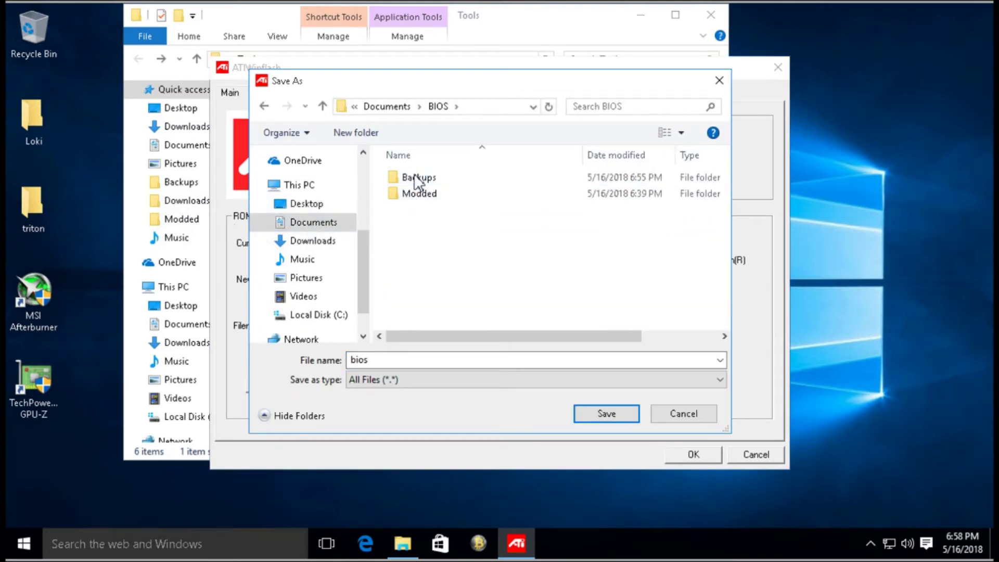
{"action": "double_click", "coordinate": [414, 177]}
{"action": "left_click", "coordinate": [415, 194]}
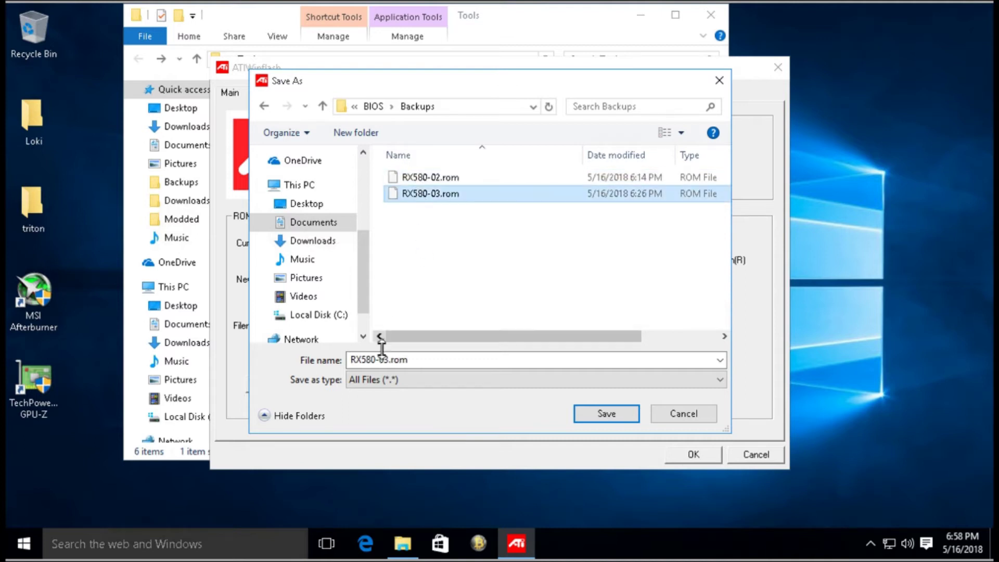
{"action": "left_click", "coordinate": [389, 360]}
{"action": "left_click", "coordinate": [385, 360]}
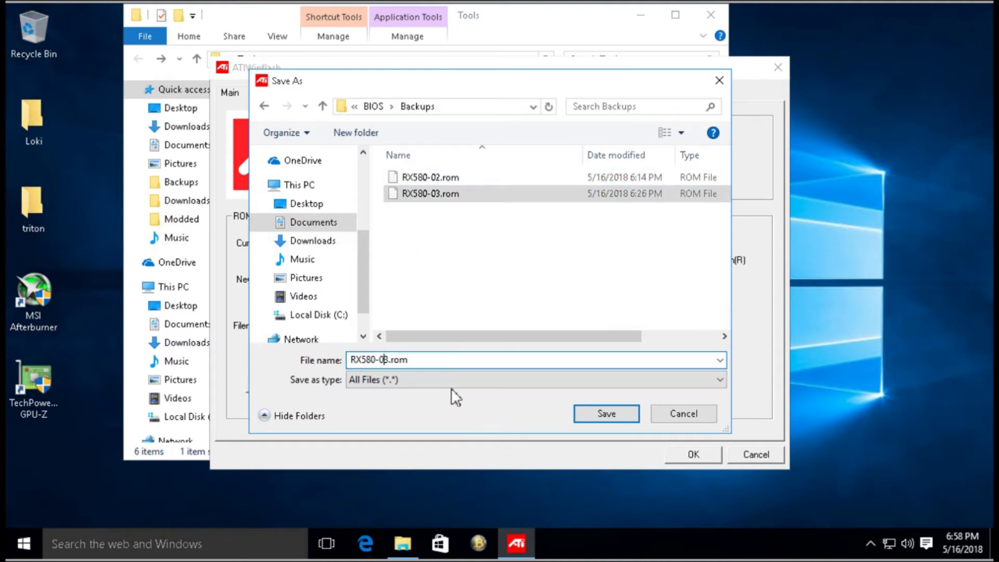
{"action": "key", "text": "Delete"}
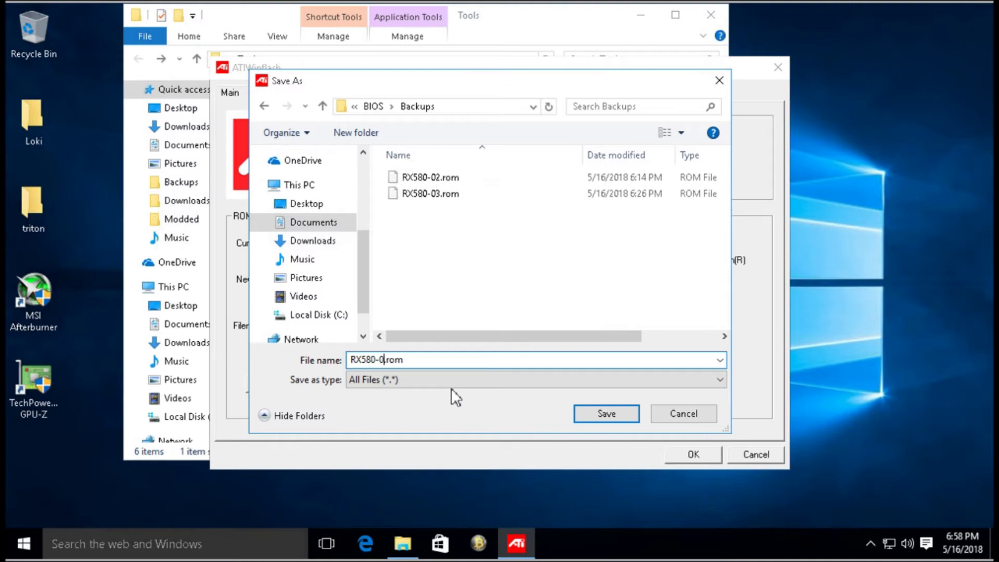
{"action": "type", "text": "4"}
{"action": "left_click", "coordinate": [599, 411]}
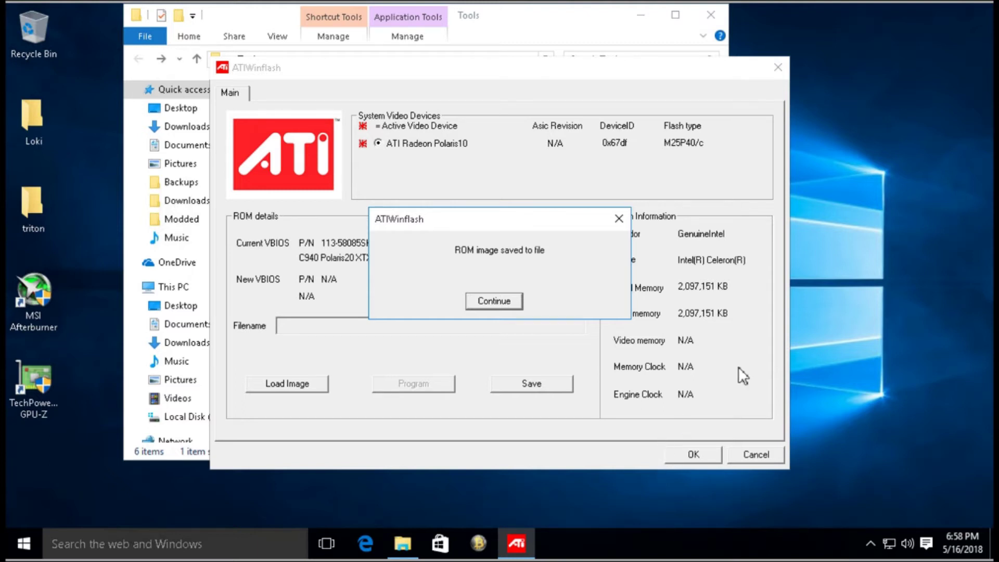
{"action": "left_click", "coordinate": [474, 301]}
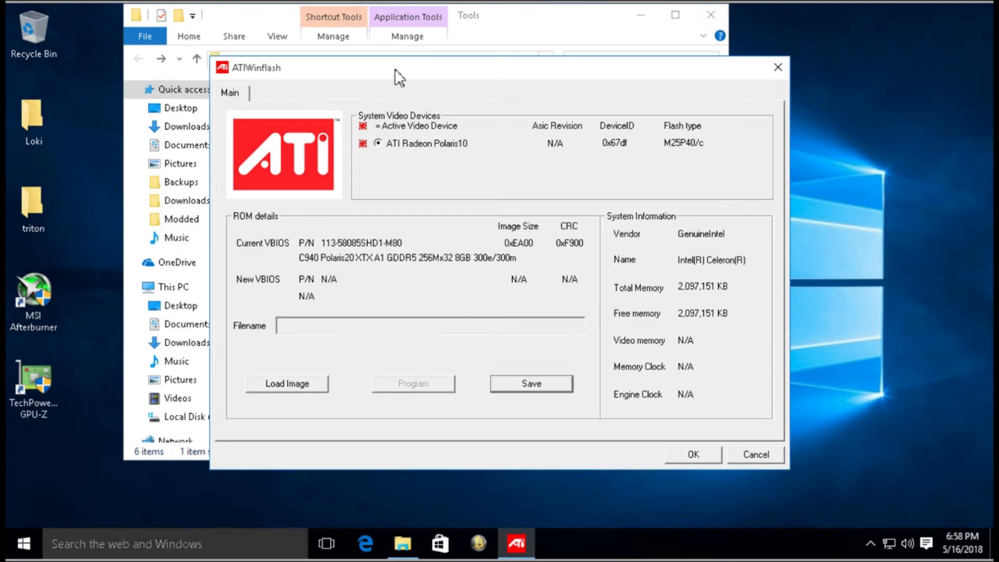
Launch PolarisBiosEditor from the Tools folder and dismiss the developer's message
{"action": "left_click_drag", "start_coordinate": [398, 78], "coordinate": [531, 89]}
{"action": "left_click", "coordinate": [291, 234]}
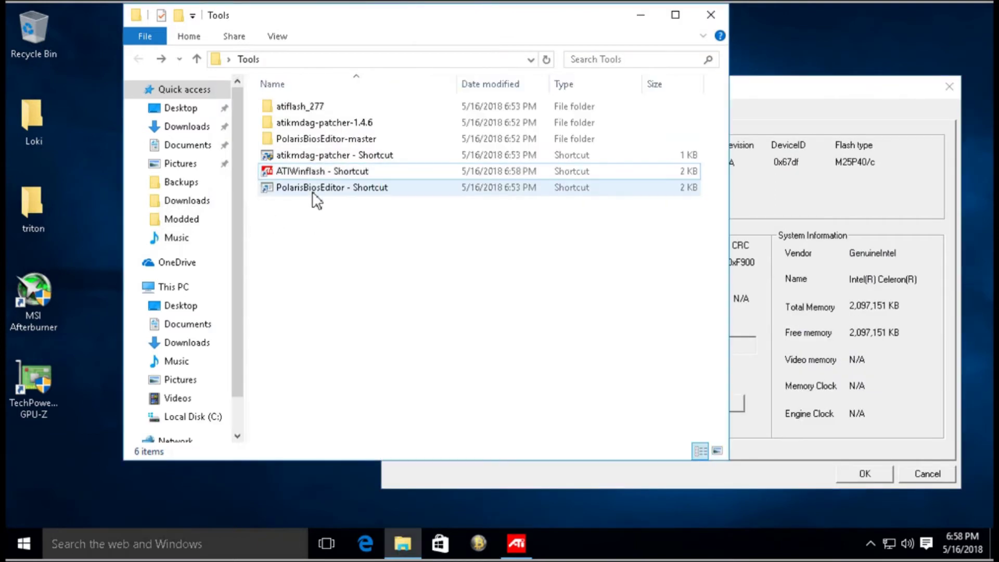
{"action": "double_click", "coordinate": [310, 190]}
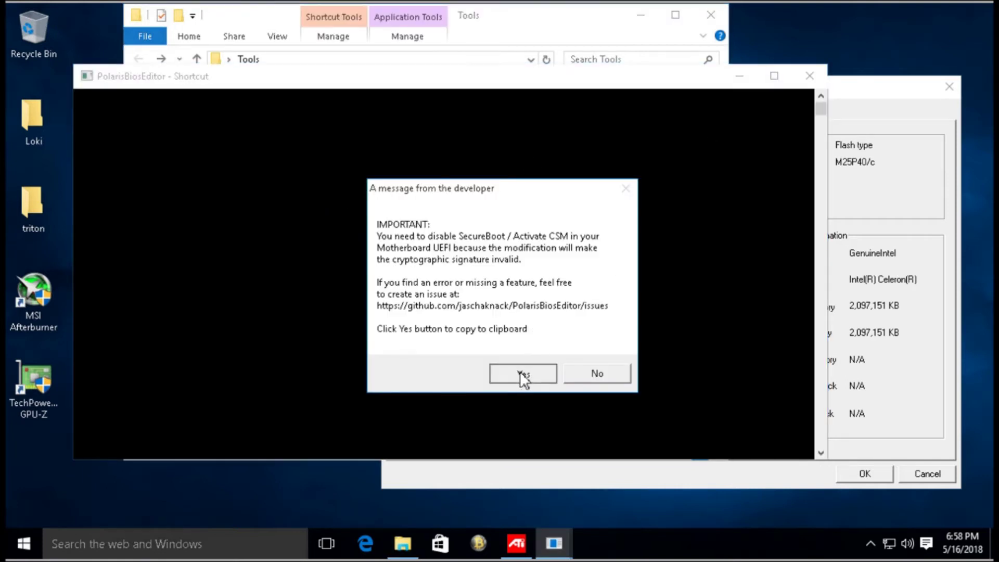
{"action": "left_click", "coordinate": [520, 370]}
Open Backups\RX580-04.rom in the editor and apply the one-click timing patch
{"action": "left_click", "coordinate": [119, 44]}
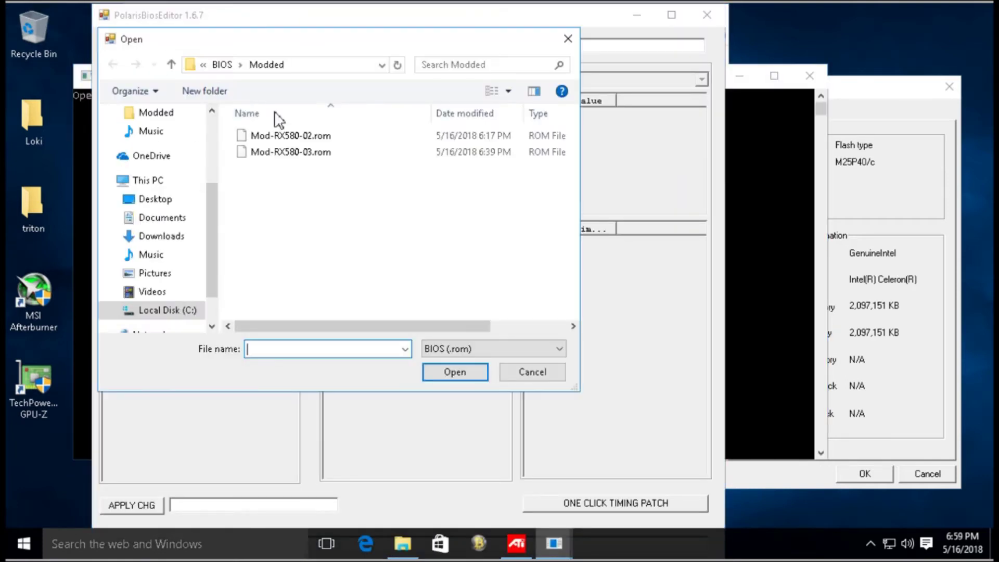
{"action": "left_click", "coordinate": [222, 65]}
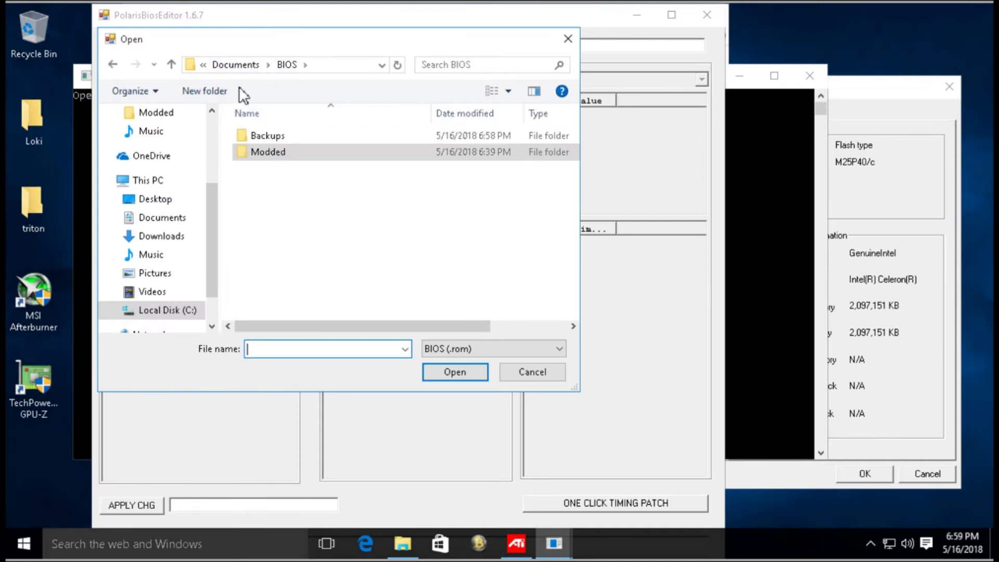
{"action": "double_click", "coordinate": [259, 138]}
{"action": "left_click", "coordinate": [264, 172]}
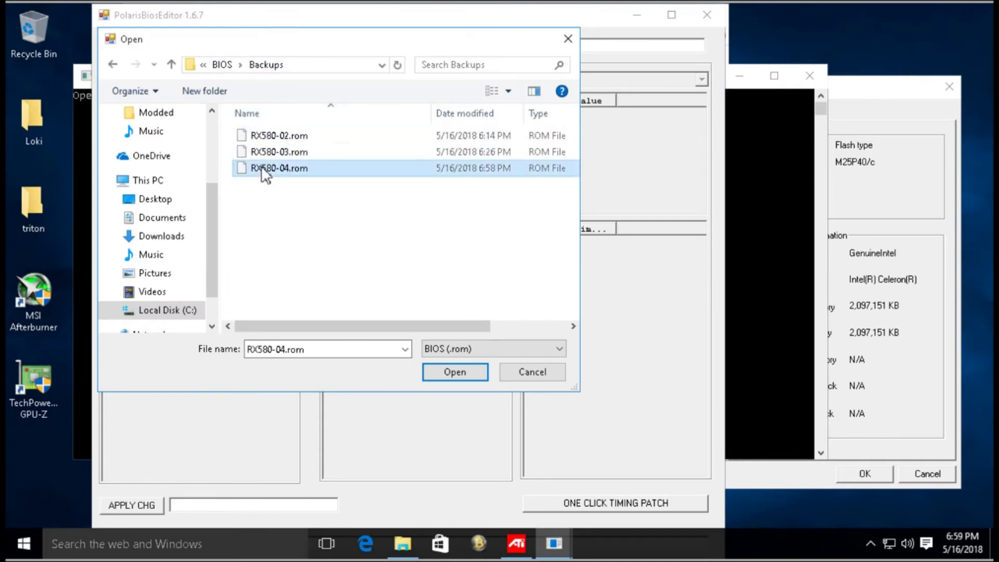
{"action": "left_click", "coordinate": [475, 376]}
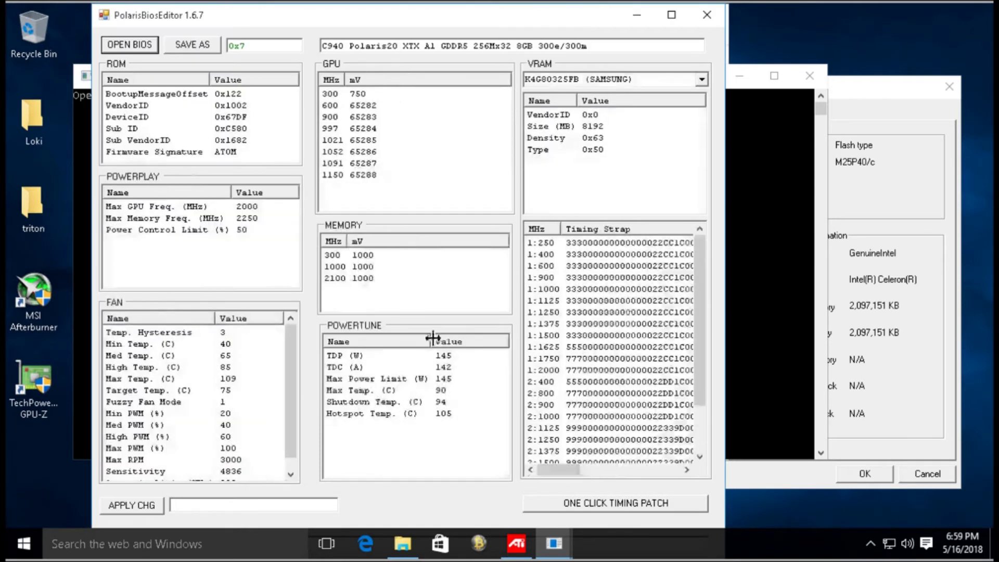
{"action": "left_click", "coordinate": [608, 503]}
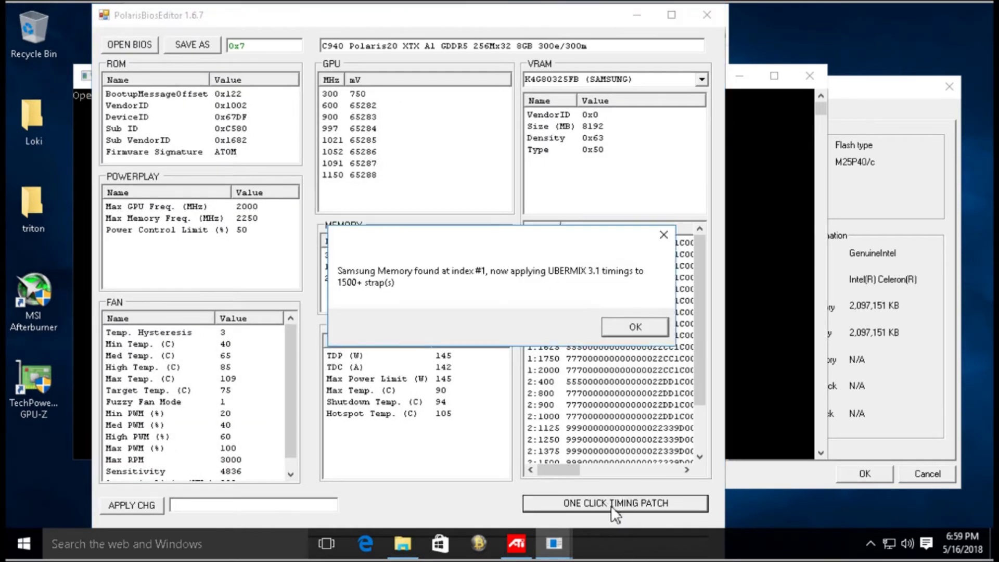
Acknowledge the Samsung and Hynix timing messages, then save the BIOS as Modded\Mod-RX580-04.rom
{"action": "left_click", "coordinate": [623, 327]}
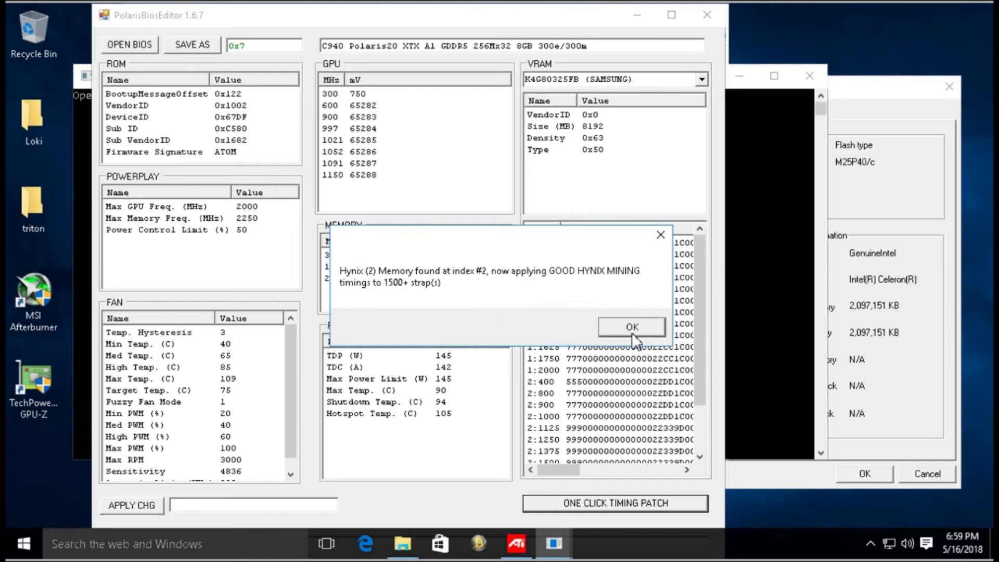
{"action": "left_click", "coordinate": [632, 328]}
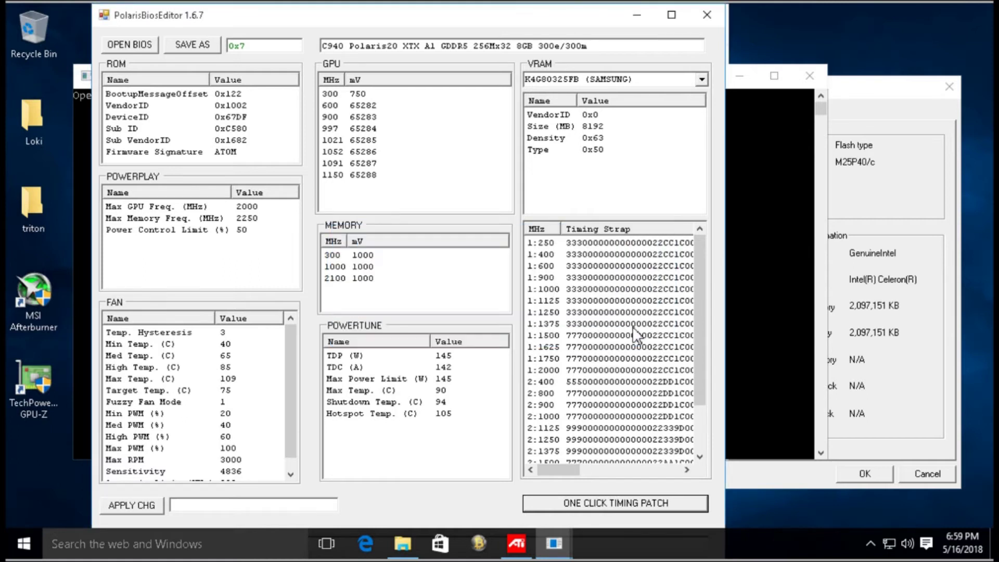
{"action": "left_click", "coordinate": [188, 45]}
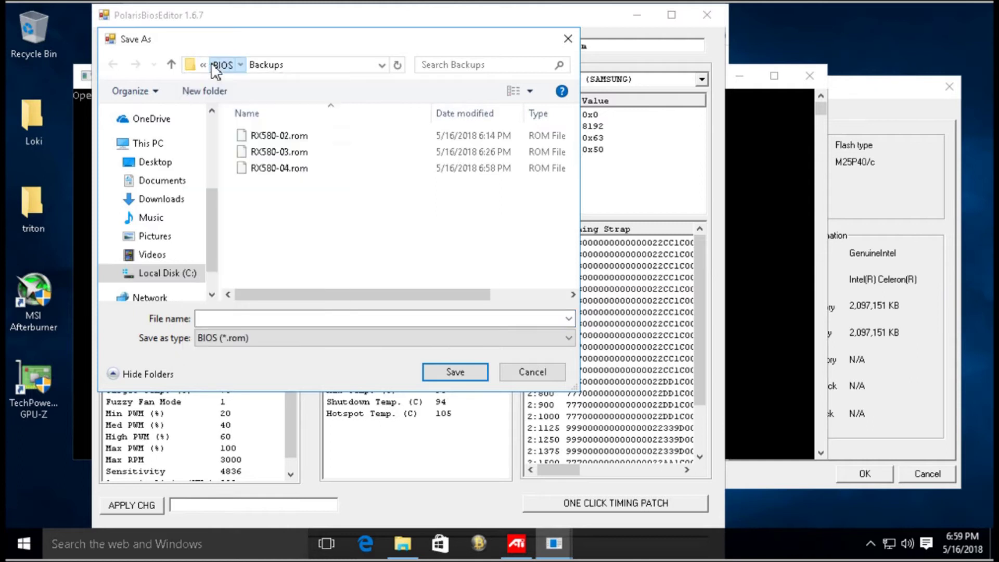
{"action": "left_click", "coordinate": [213, 67]}
{"action": "double_click", "coordinate": [263, 151]}
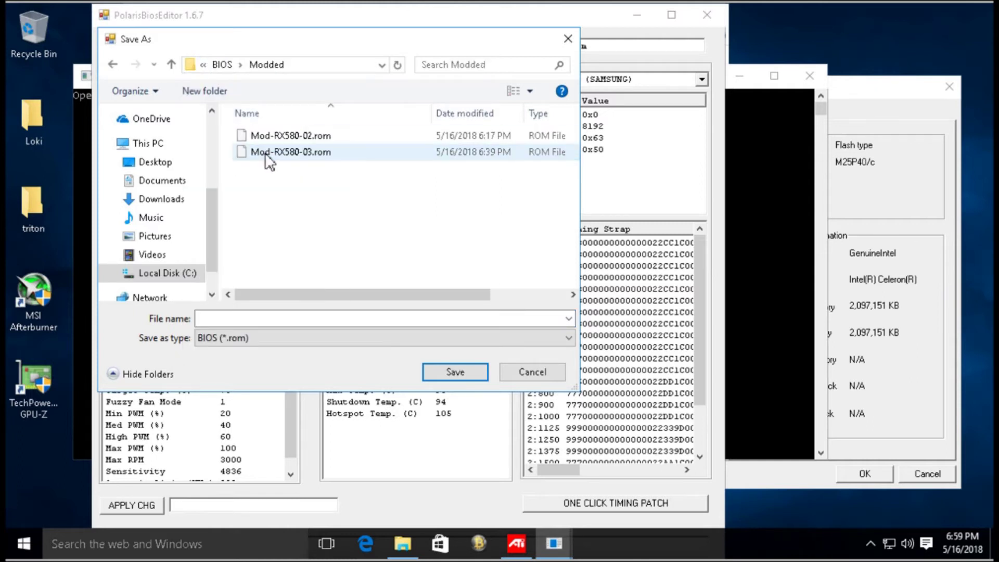
{"action": "left_click", "coordinate": [285, 156]}
{"action": "left_click", "coordinate": [263, 322]}
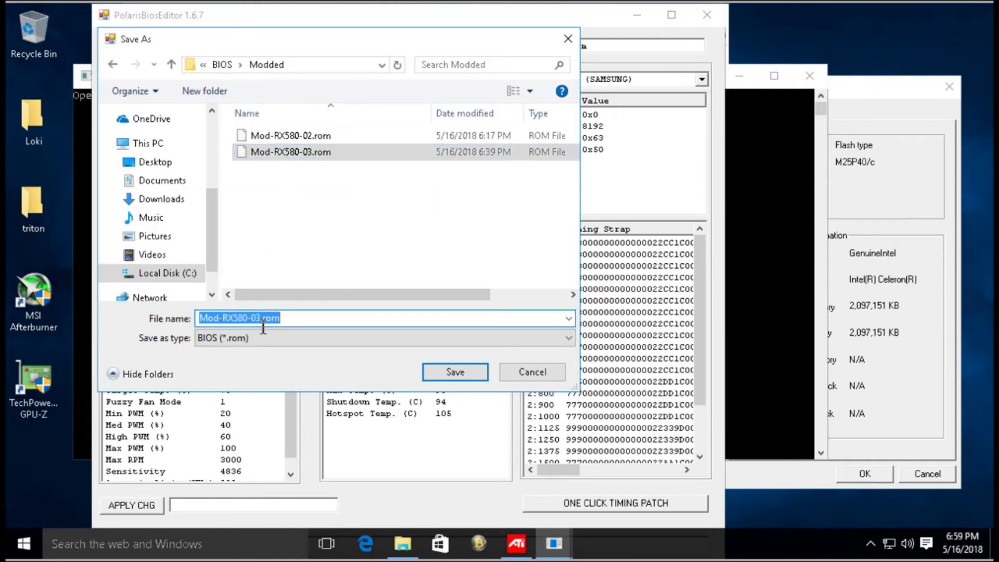
{"action": "left_click", "coordinate": [263, 322]}
{"action": "key", "text": "BackSpace"}
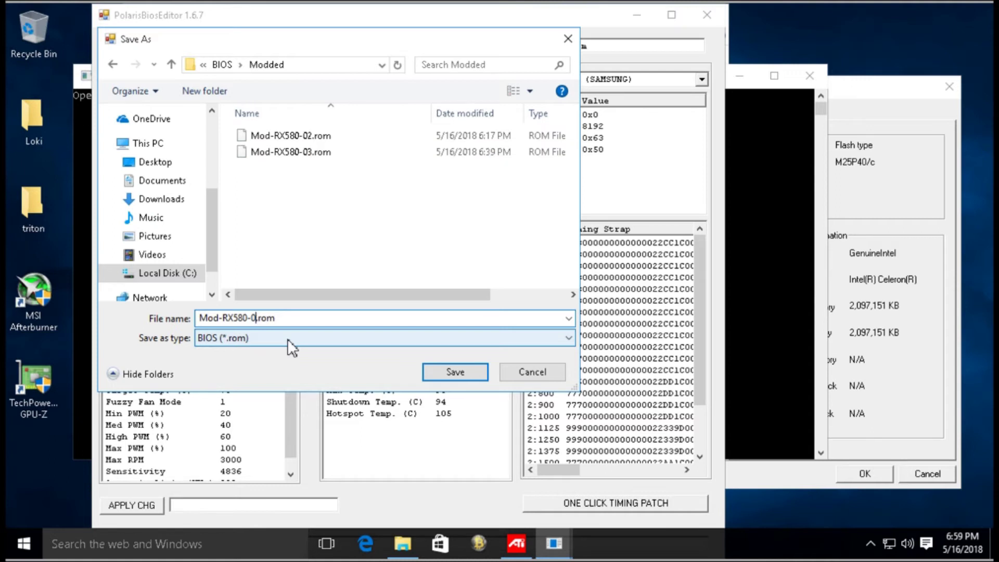
{"action": "type", "text": "4"}
{"action": "left_click", "coordinate": [447, 371]}
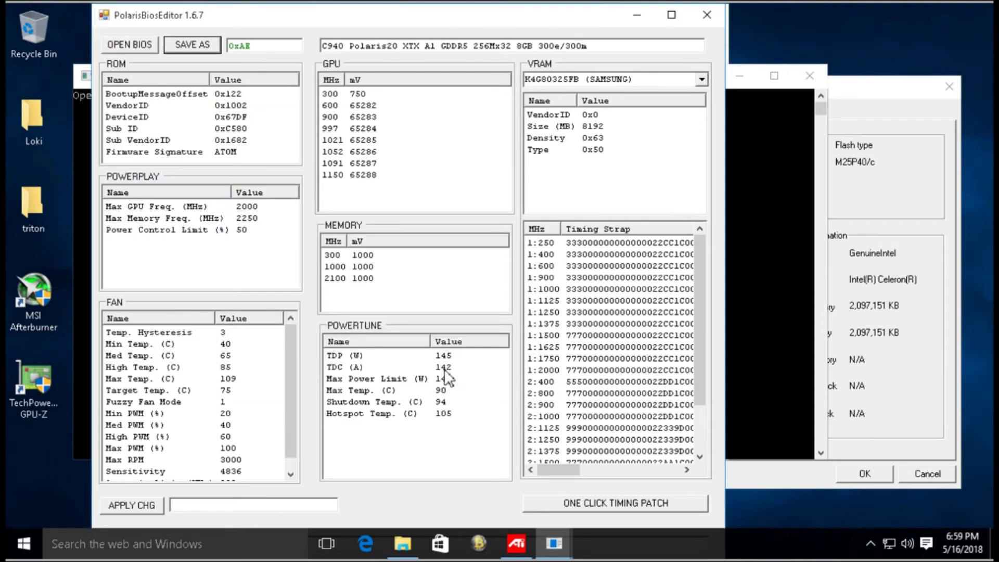
Close the editor, load Documents\BIOS\Modded\Mod-RX580-04.rom in ATIWinflash, and start programming the card
{"action": "left_click", "coordinate": [716, 17]}
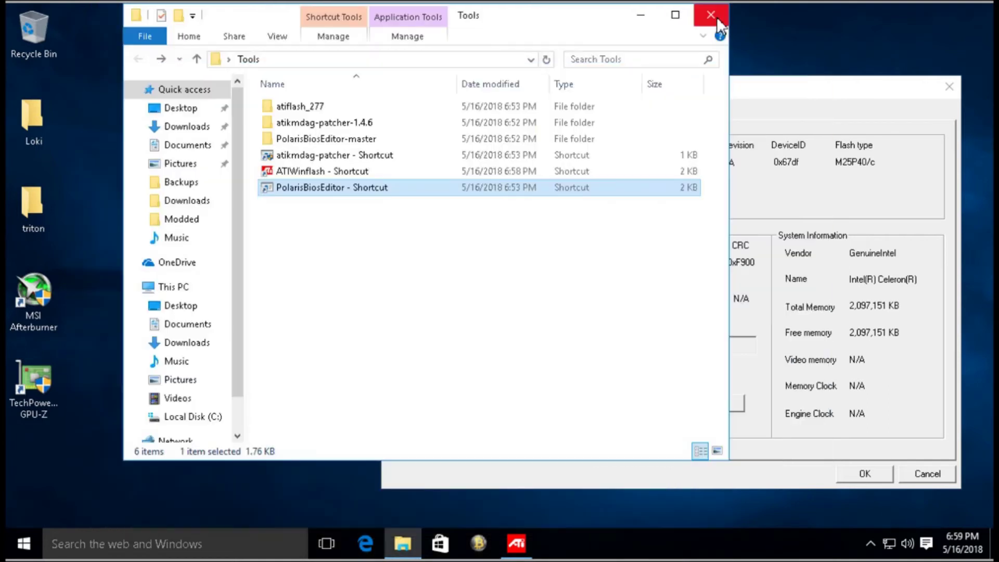
{"action": "left_click", "coordinate": [788, 204]}
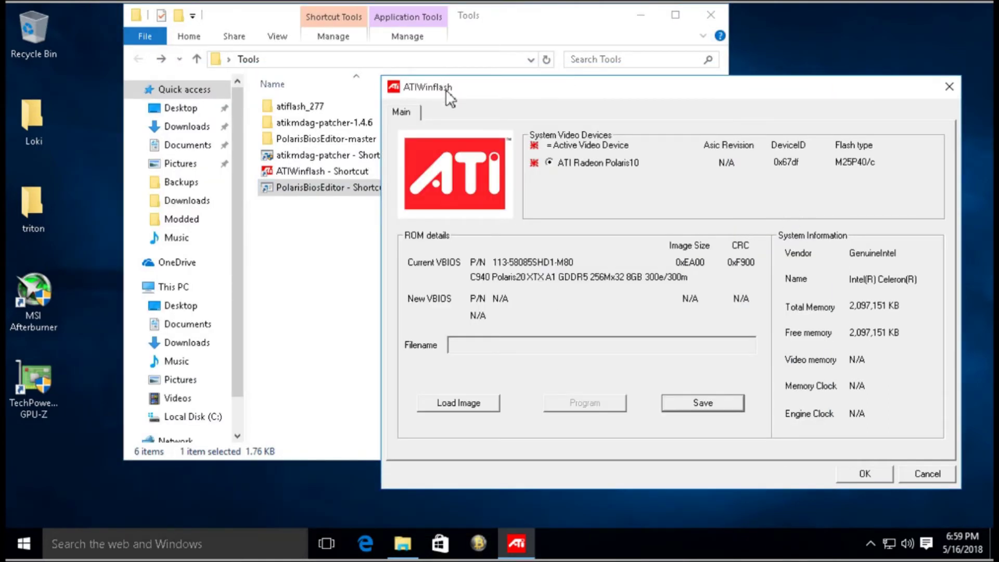
{"action": "left_click", "coordinate": [450, 402]}
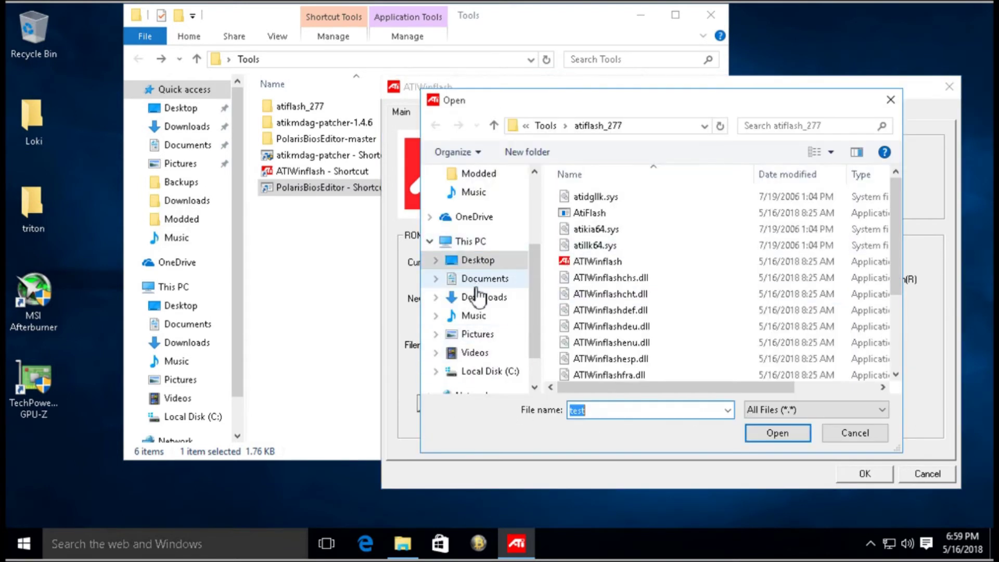
{"action": "left_click", "coordinate": [484, 280]}
{"action": "double_click", "coordinate": [590, 213]}
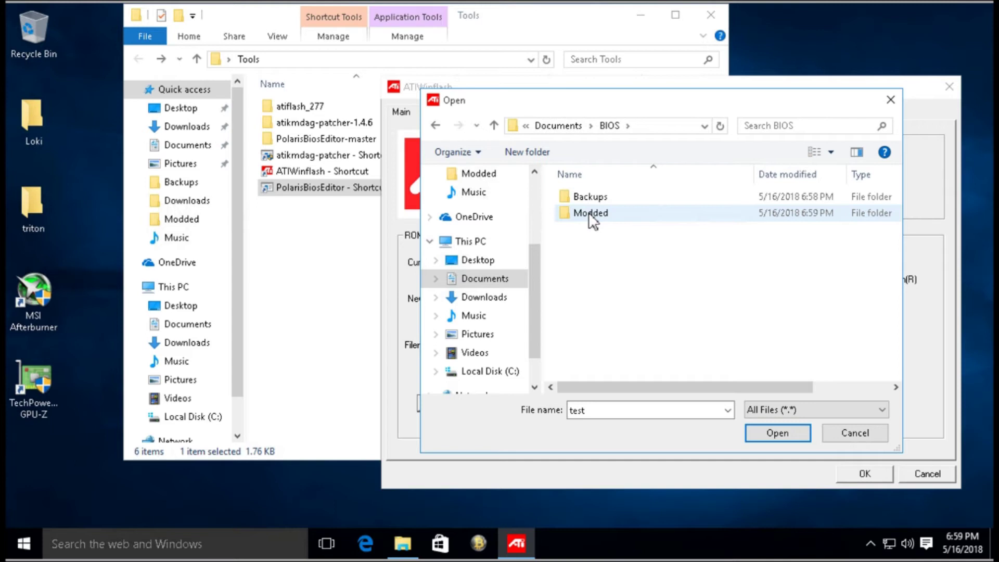
{"action": "double_click", "coordinate": [590, 213]}
{"action": "left_click", "coordinate": [614, 230]}
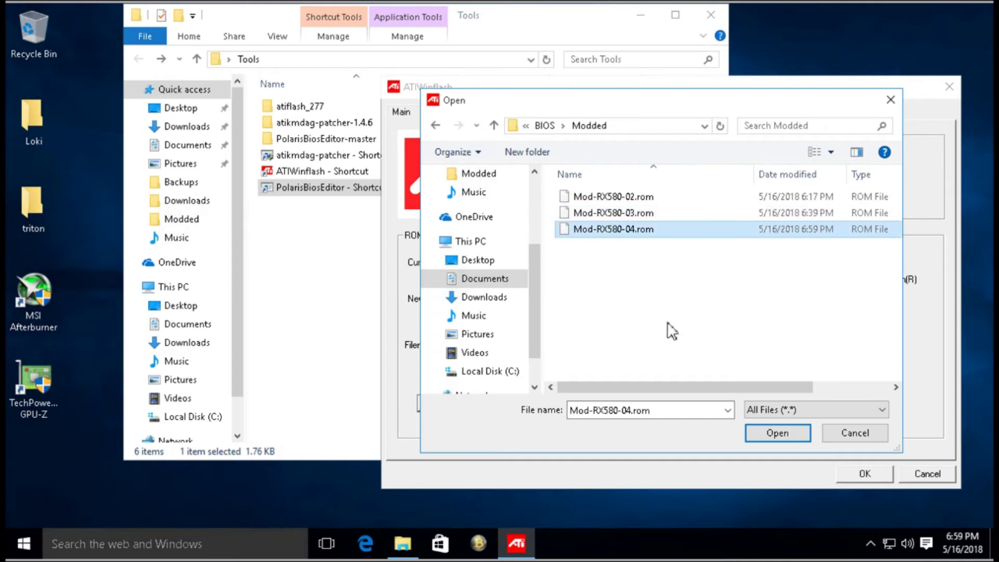
{"action": "left_click", "coordinate": [776, 434]}
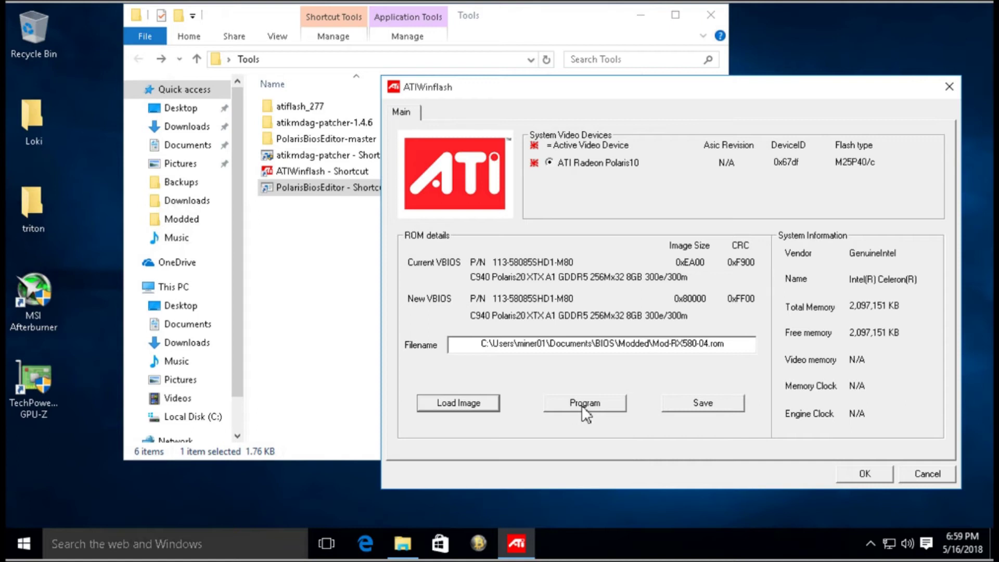
{"action": "left_click", "coordinate": [583, 407]}
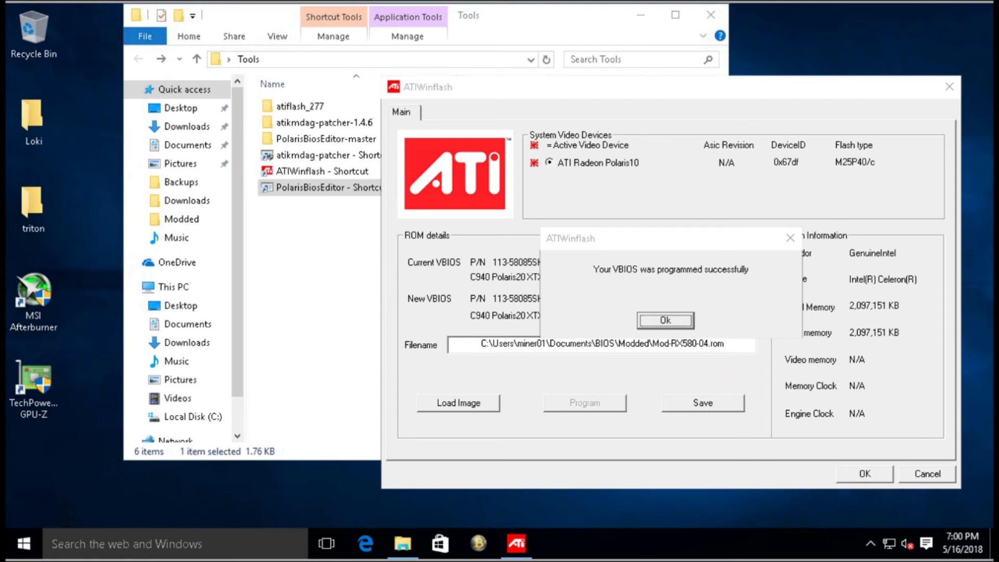
Acknowledge the successful VBIOS programming message once flashing finishes
{"action": "key", "text": "Return"}
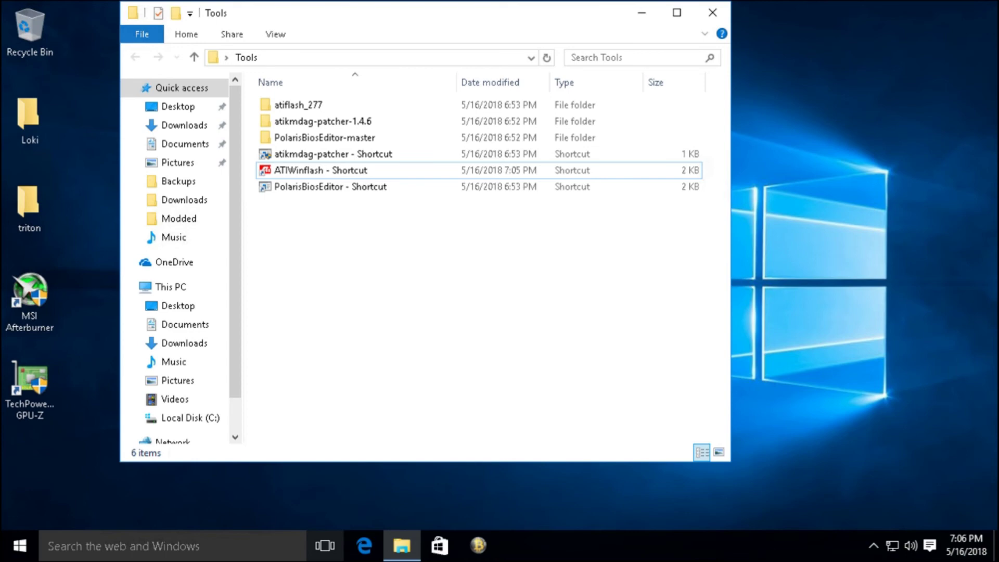
Launch atikmdag-patcher from the keyboard, then cancel its permission prompt
{"action": "key", "text": "Up"}
{"action": "key", "text": "Return"}
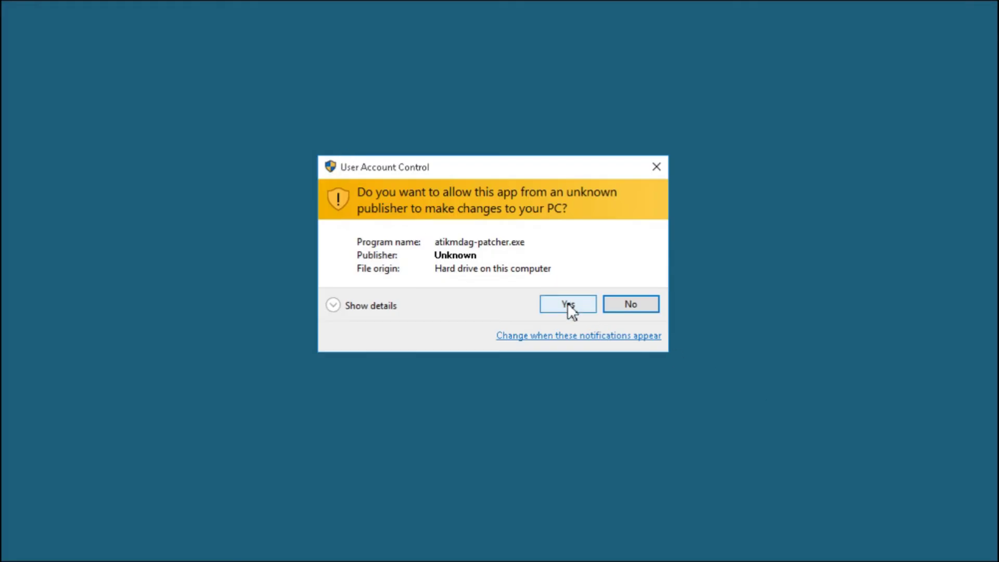
{"action": "left_click", "coordinate": [635, 305]}
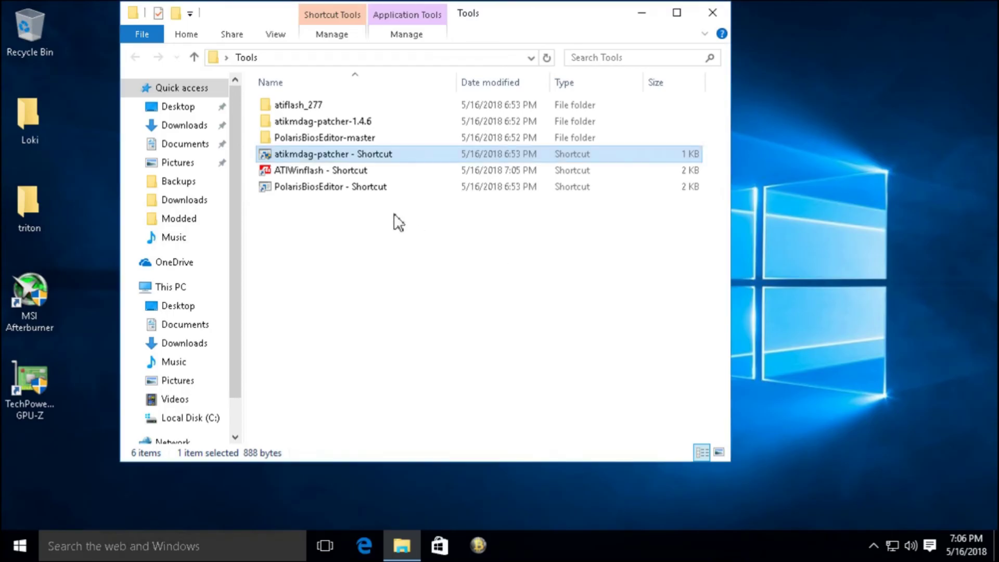
Run atikmdag-patcher as administrator to patch all driver limits, then close the Tools folder
{"action": "right_click", "coordinate": [364, 160]}
{"action": "left_click", "coordinate": [438, 198]}
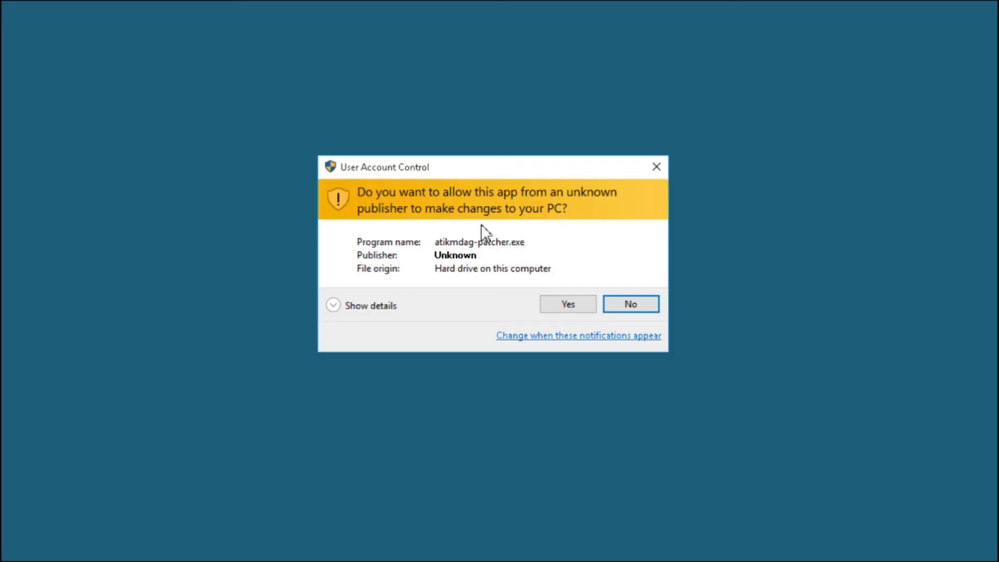
{"action": "left_click", "coordinate": [558, 309]}
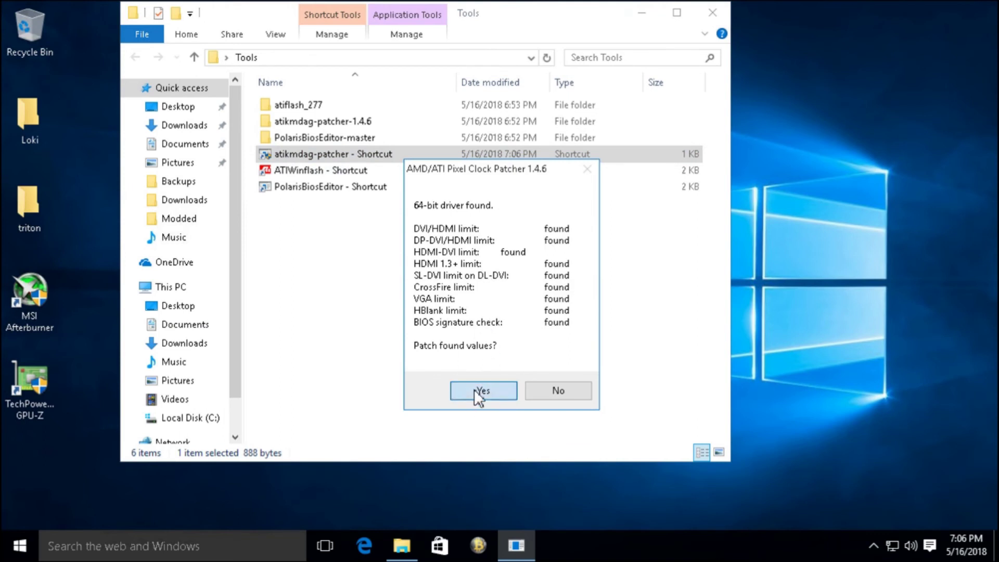
{"action": "left_click", "coordinate": [474, 391]}
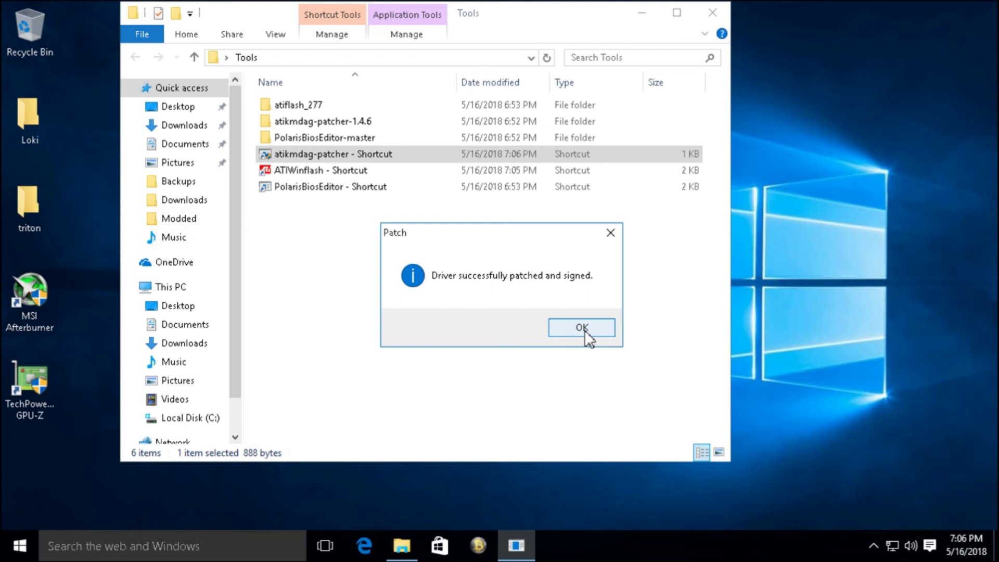
{"action": "left_click", "coordinate": [583, 332]}
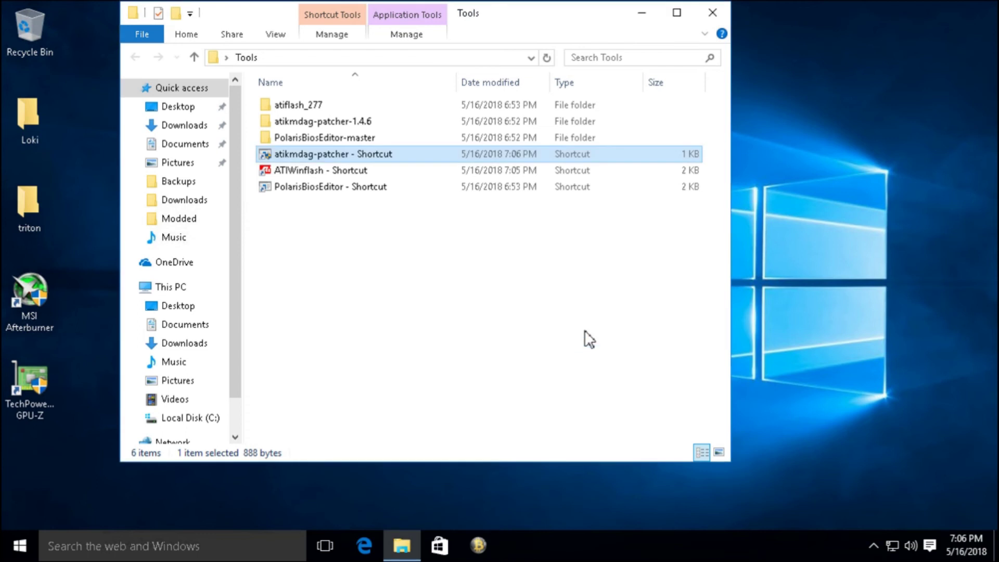
{"action": "left_click", "coordinate": [715, 15]}
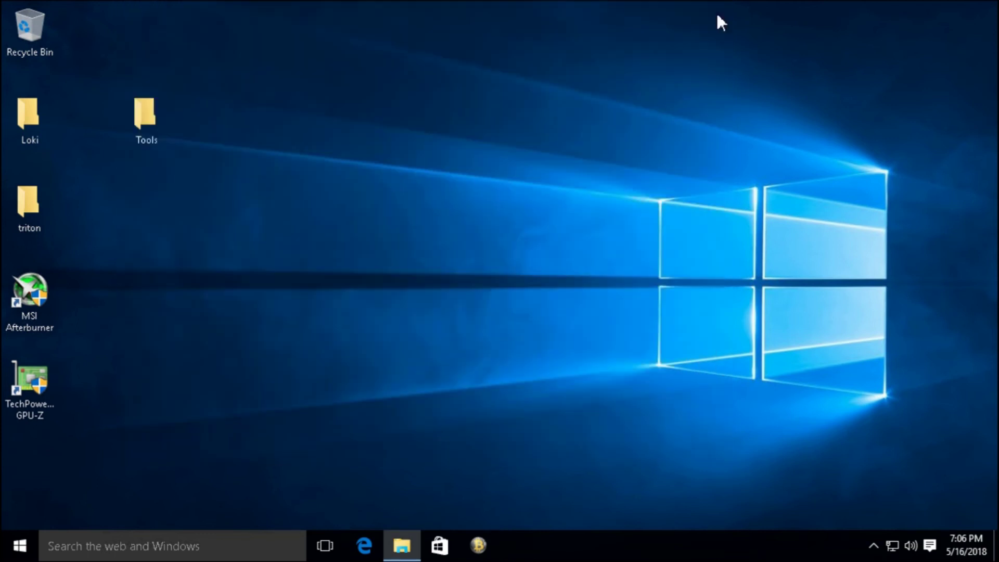
Open Command Prompt via search and run shutdown /r to restart Windows
{"action": "left_click", "coordinate": [91, 547]}
{"action": "type", "text": "cmd"}
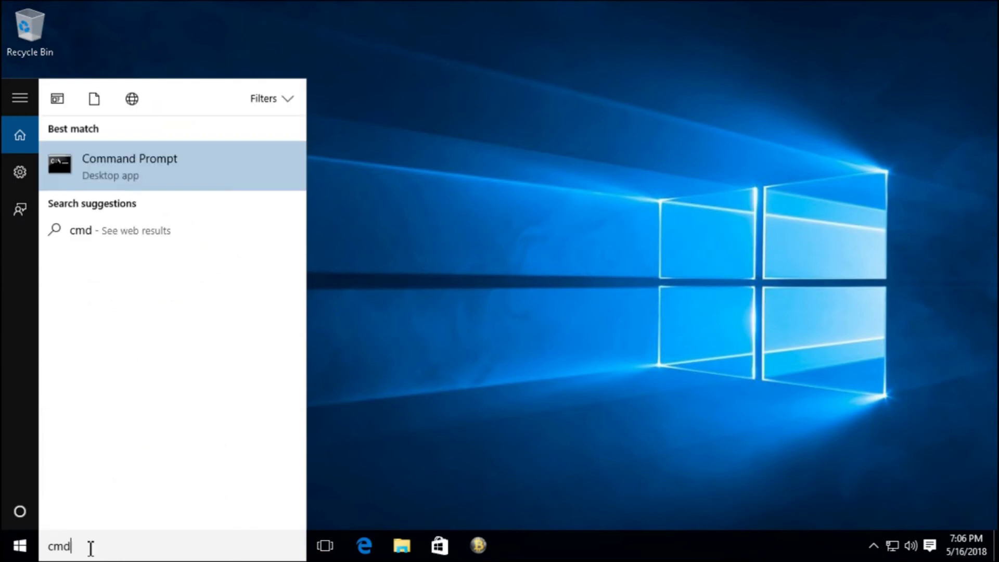
{"action": "key", "text": "Return"}
{"action": "type", "text": "shut"}
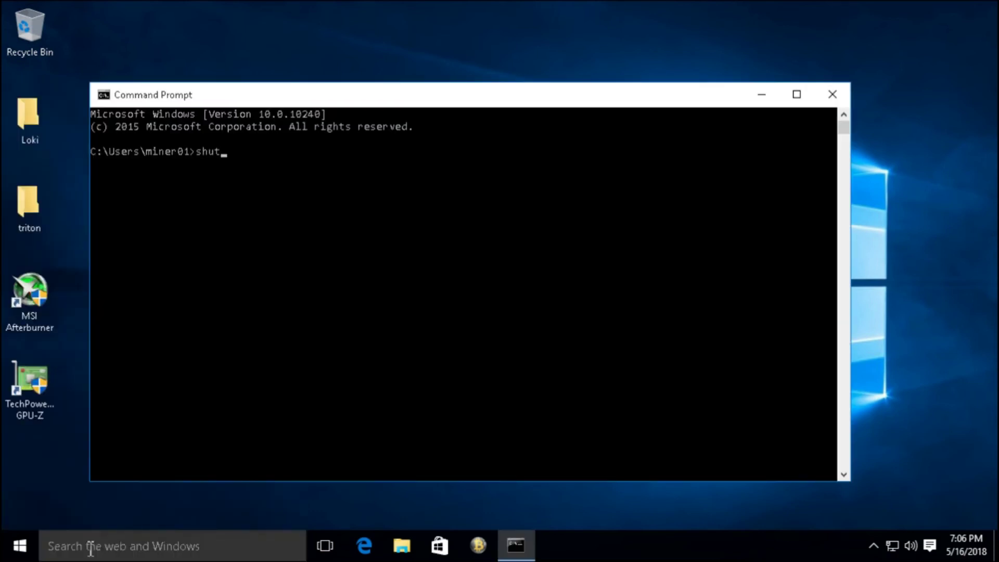
{"action": "type", "text": "do"}
{"action": "key", "text": "BackSpace"}
{"action": "type", "text": "own /r"}
{"action": "key", "text": "Return"}
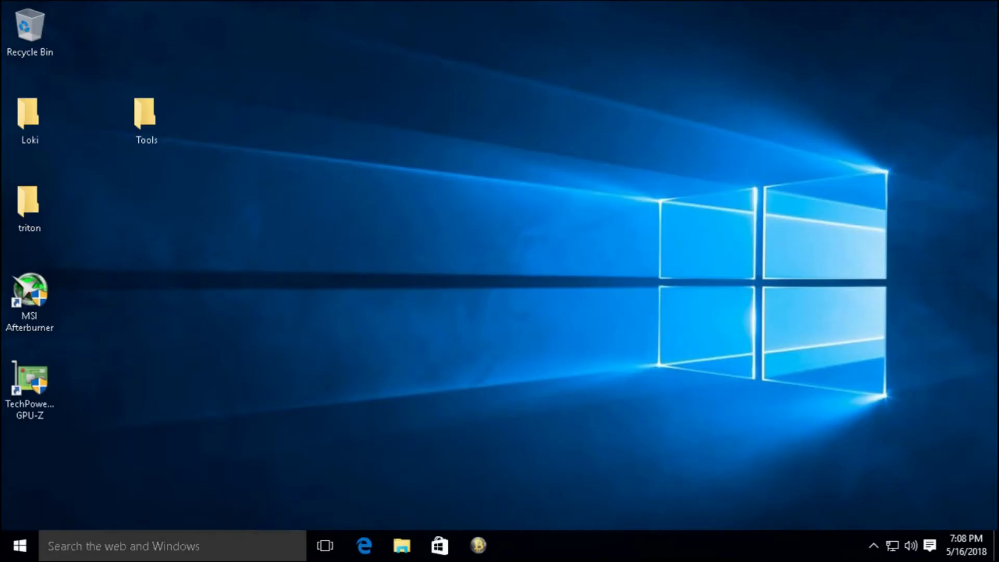
Launch Awesome Miner from the taskbar and start the Ethereum miner again
{"action": "left_click", "coordinate": [482, 541]}
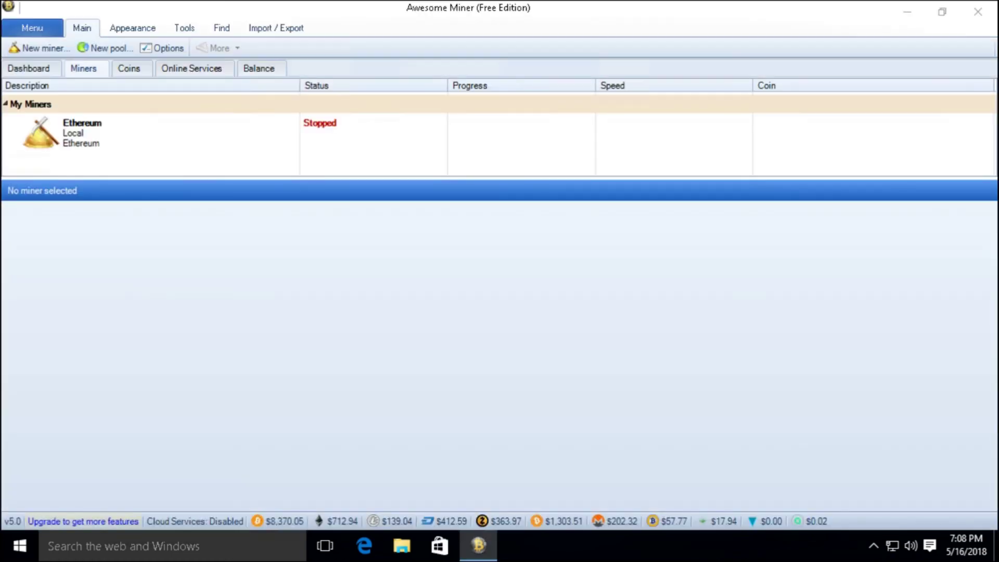
{"action": "left_click", "coordinate": [159, 152]}
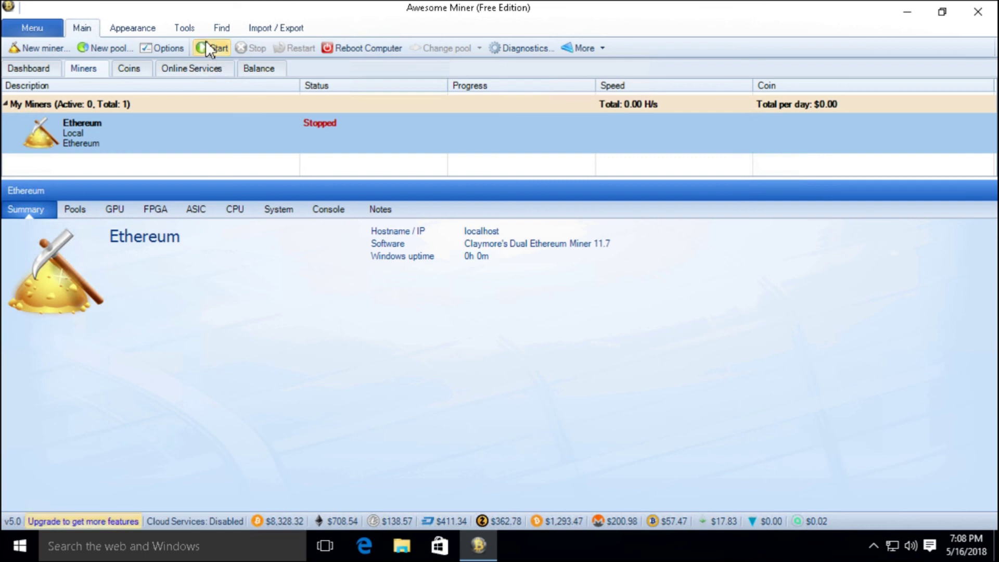
{"action": "left_click", "coordinate": [206, 46]}
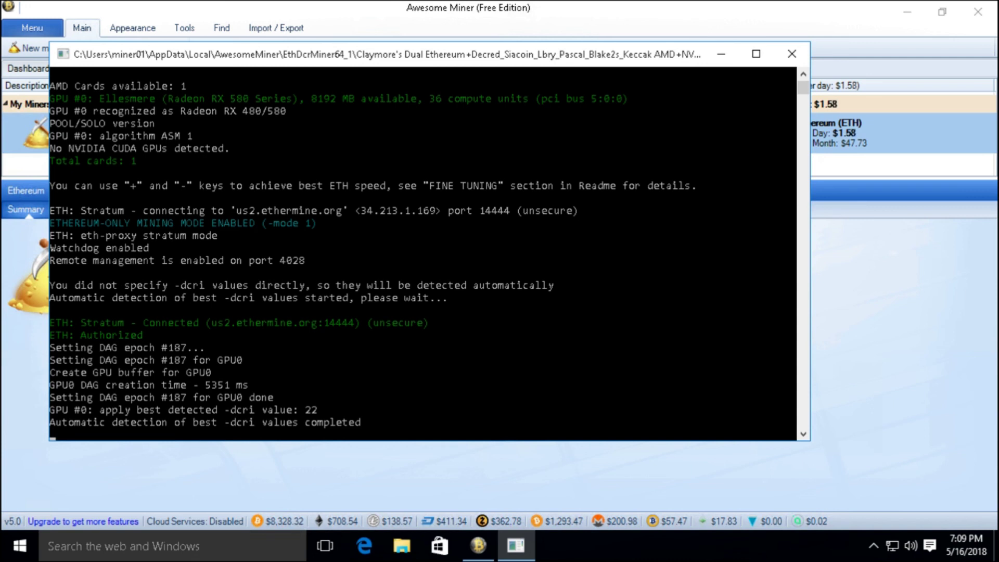
{"action": "left_click", "coordinate": [858, 304]}
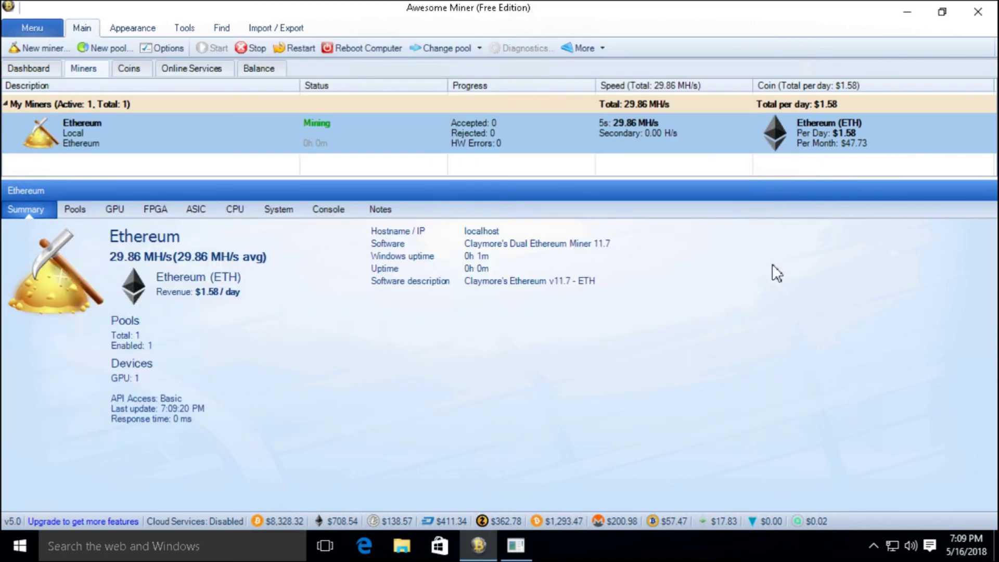
{"action": "left_click", "coordinate": [516, 545]}
{"action": "scroll", "coordinate": [254, 347], "scroll_direction": "down", "scroll_amount": 1}
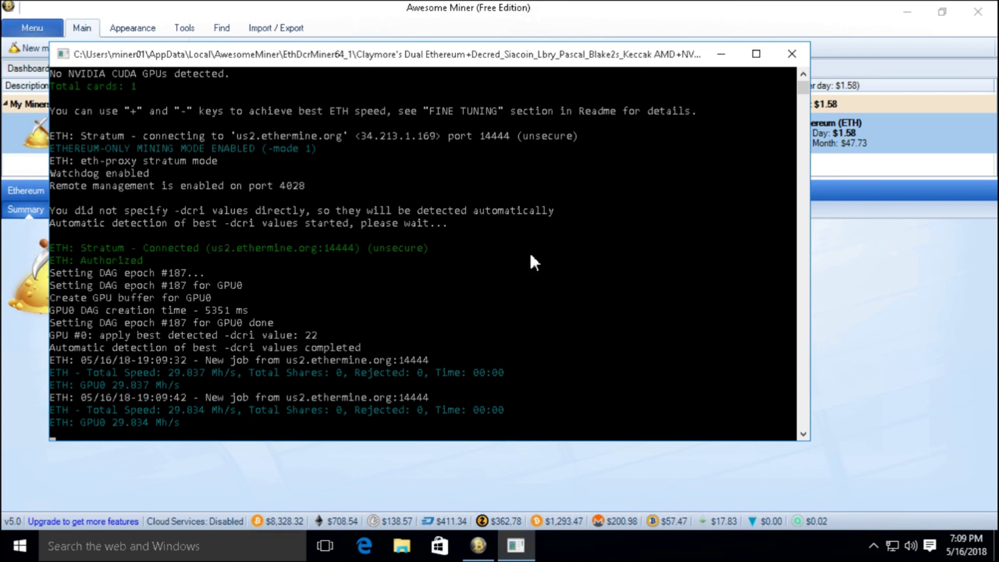
{"action": "left_click", "coordinate": [497, 290]}
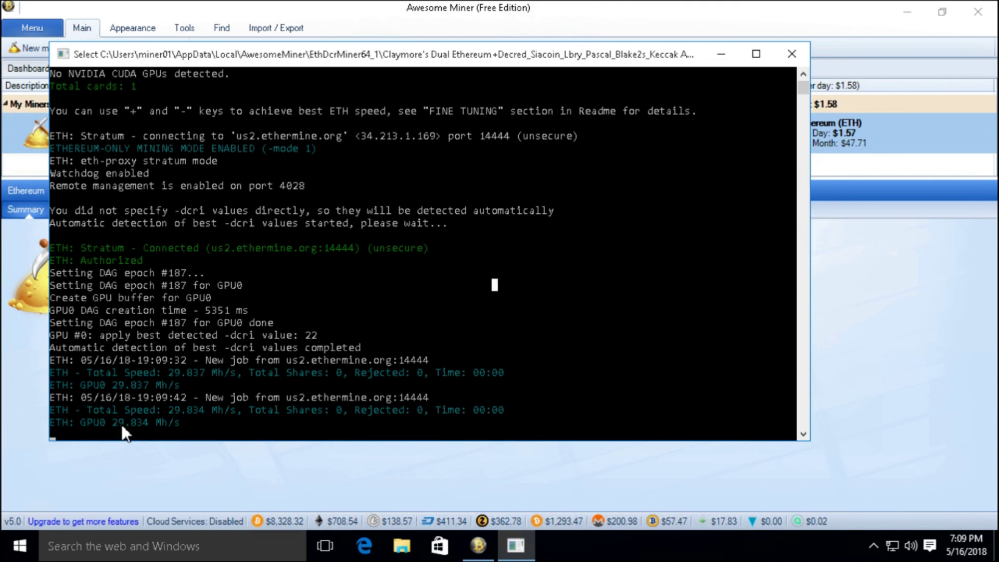